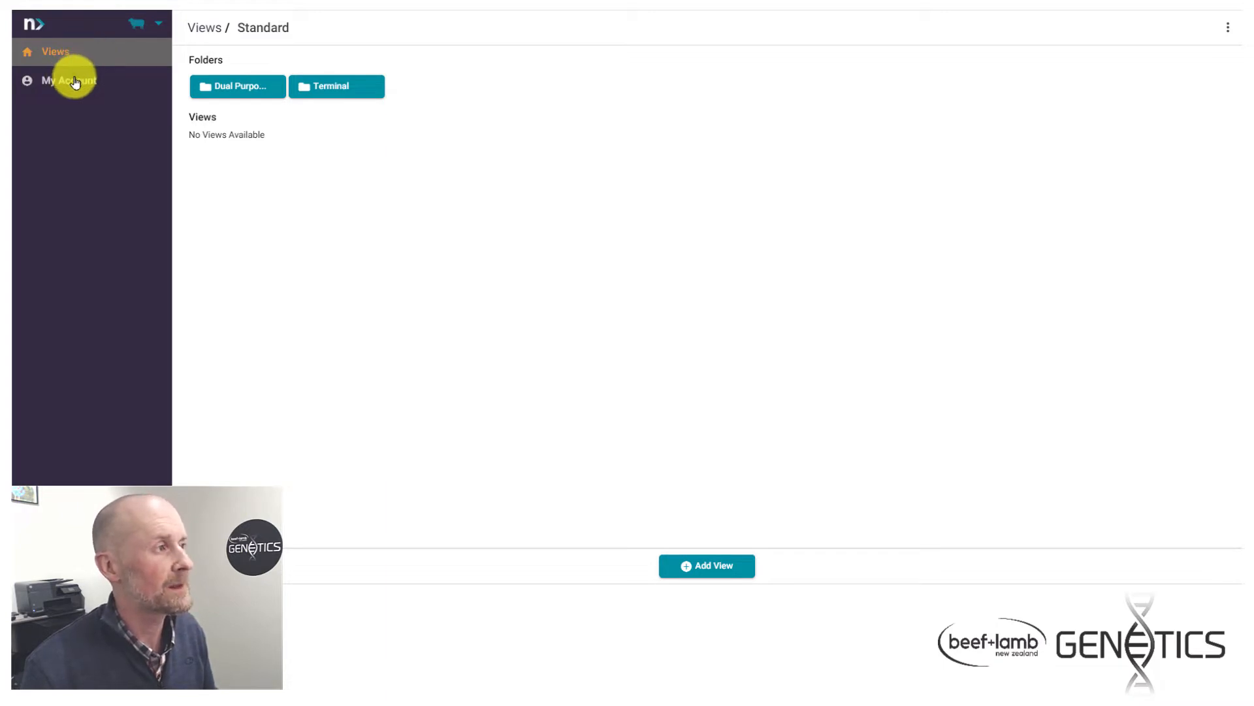
# Open the Dual Purpose Ewe Selection List - Sub-indexes view from the Selection List folder within Dual Purpose and review its criteria
pyautogui.click(253, 92)
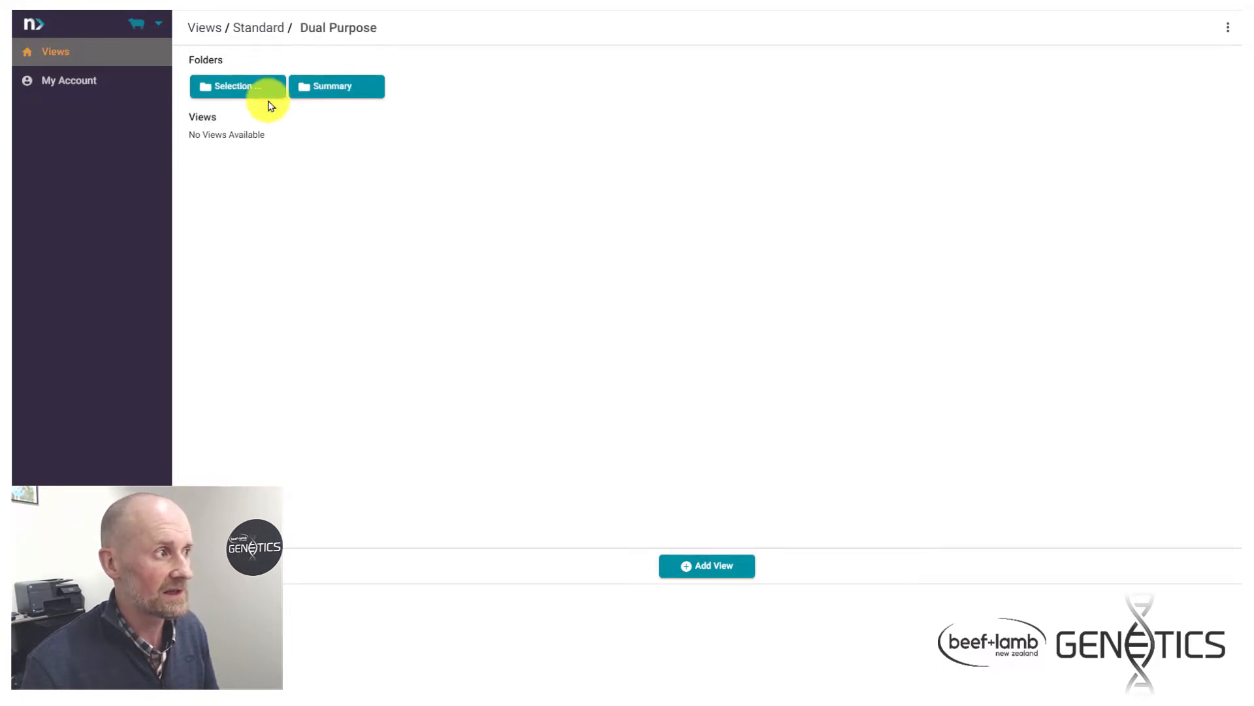
pyautogui.click(258, 93)
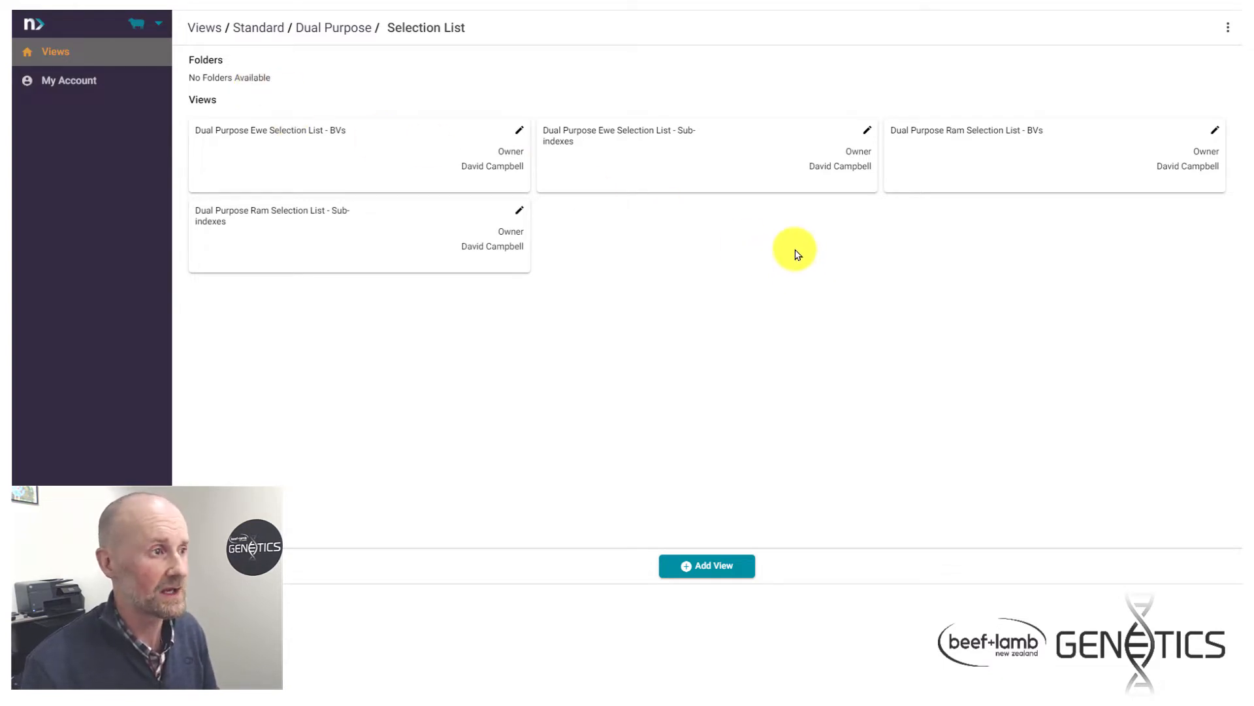
pyautogui.click(626, 145)
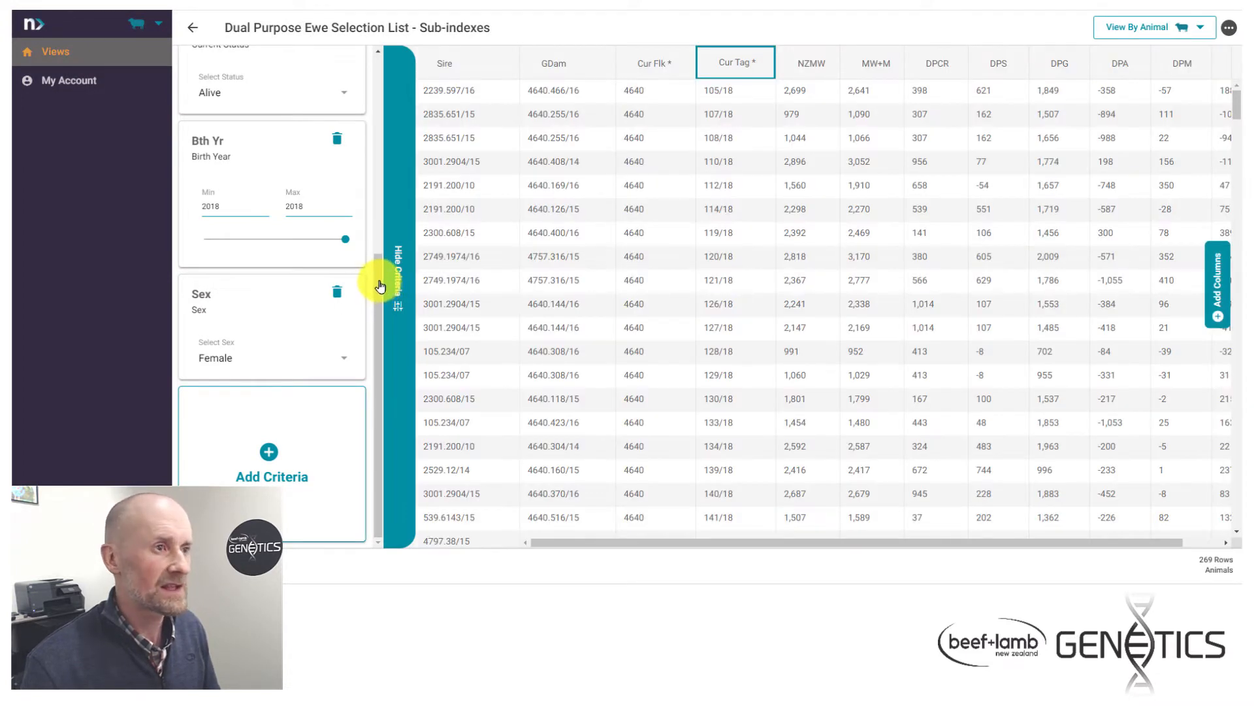
pyautogui.moveTo(380, 286); pyautogui.dragTo(388, 259)
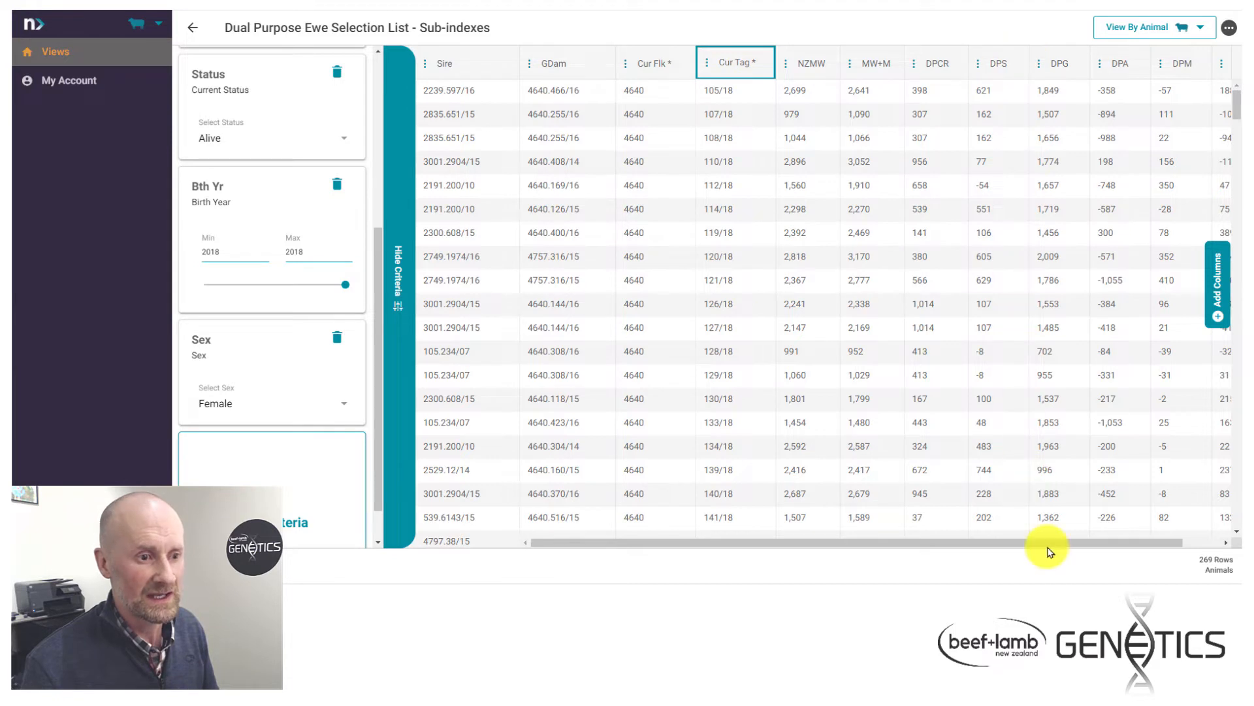
# Remove the DPW column from the ewe selection table
pyautogui.moveTo(1060, 542); pyautogui.dragTo(1139, 543)
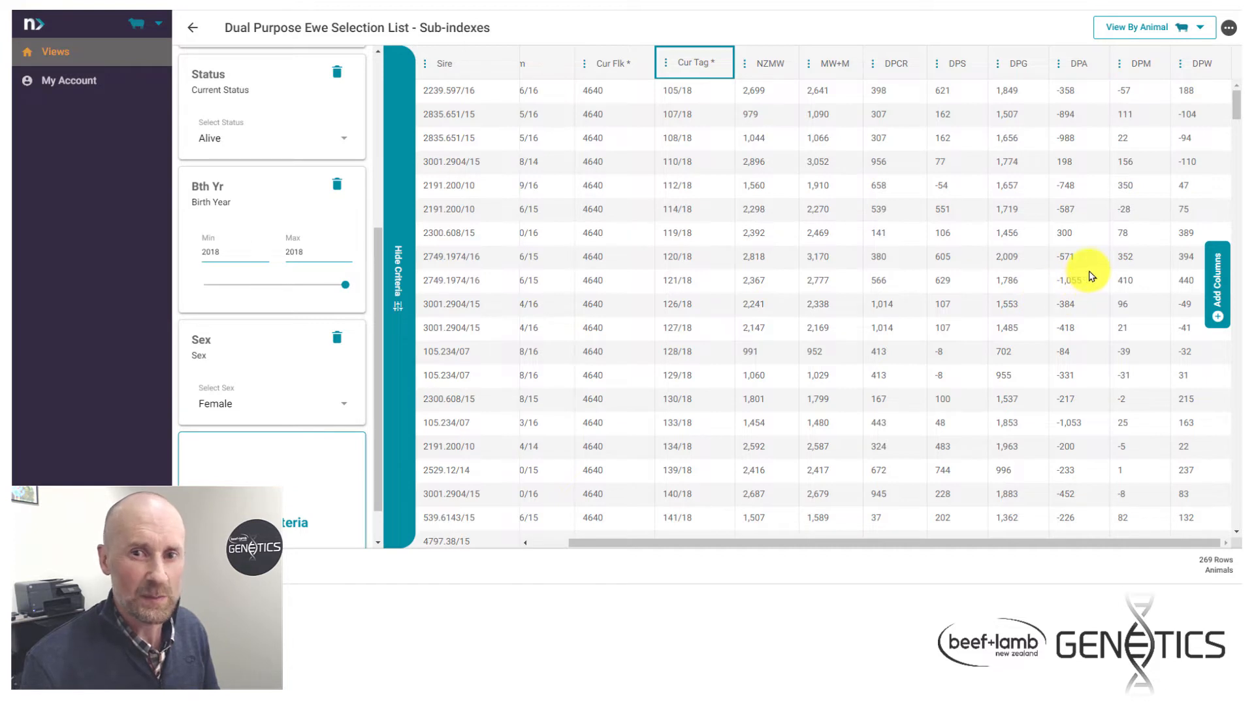
pyautogui.click(1182, 68)
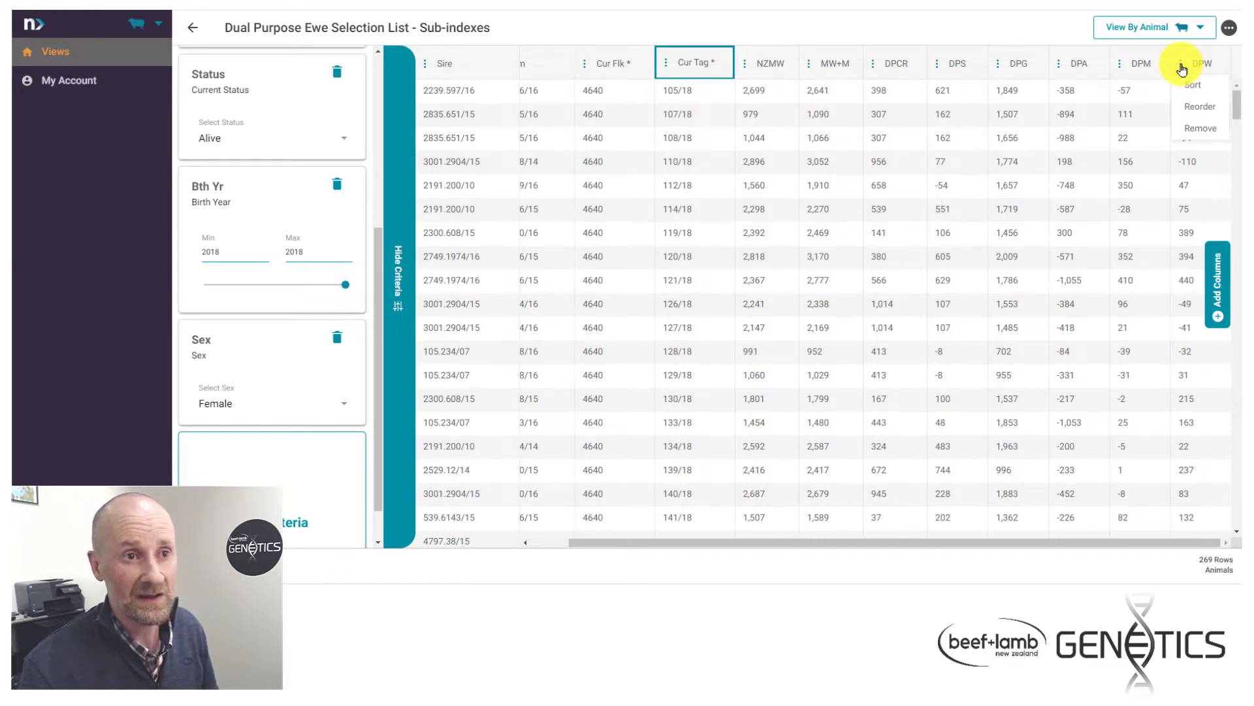
pyautogui.click(1201, 128)
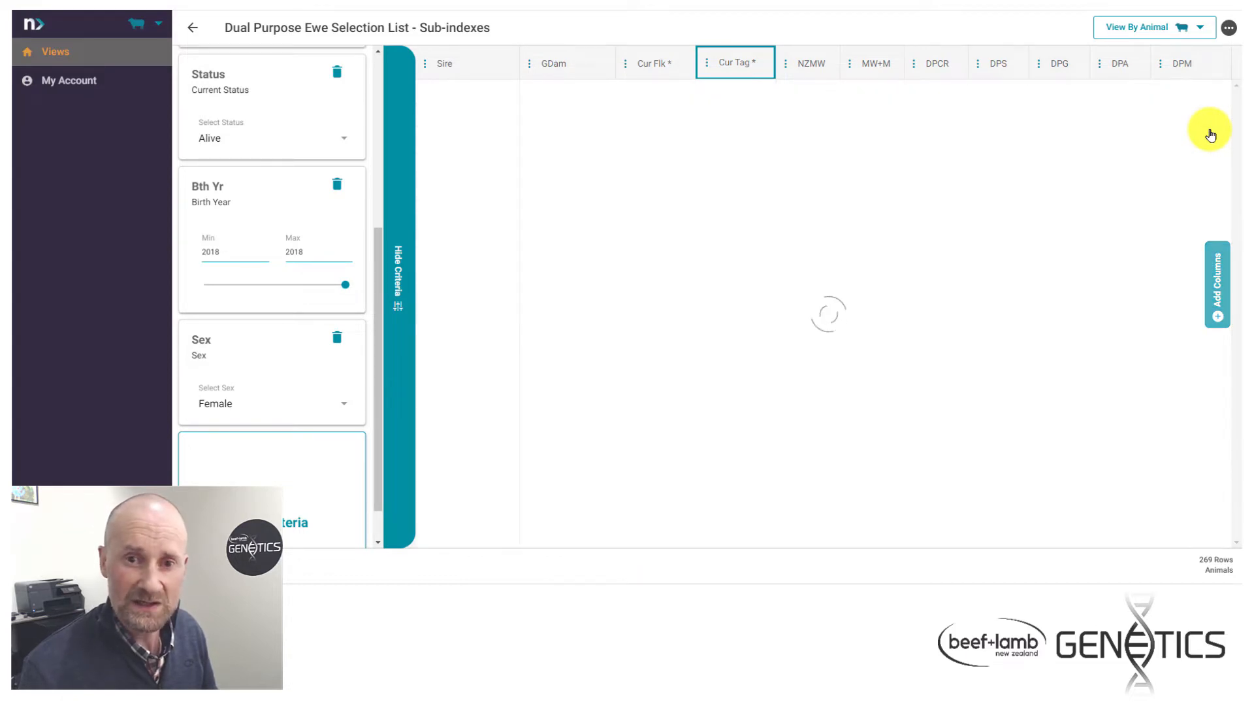
# Add the DPBC (SIL Dual Purpose Body Condition Score) column from the additional Dual Purpose indexes to the table
pyautogui.click(1219, 317)
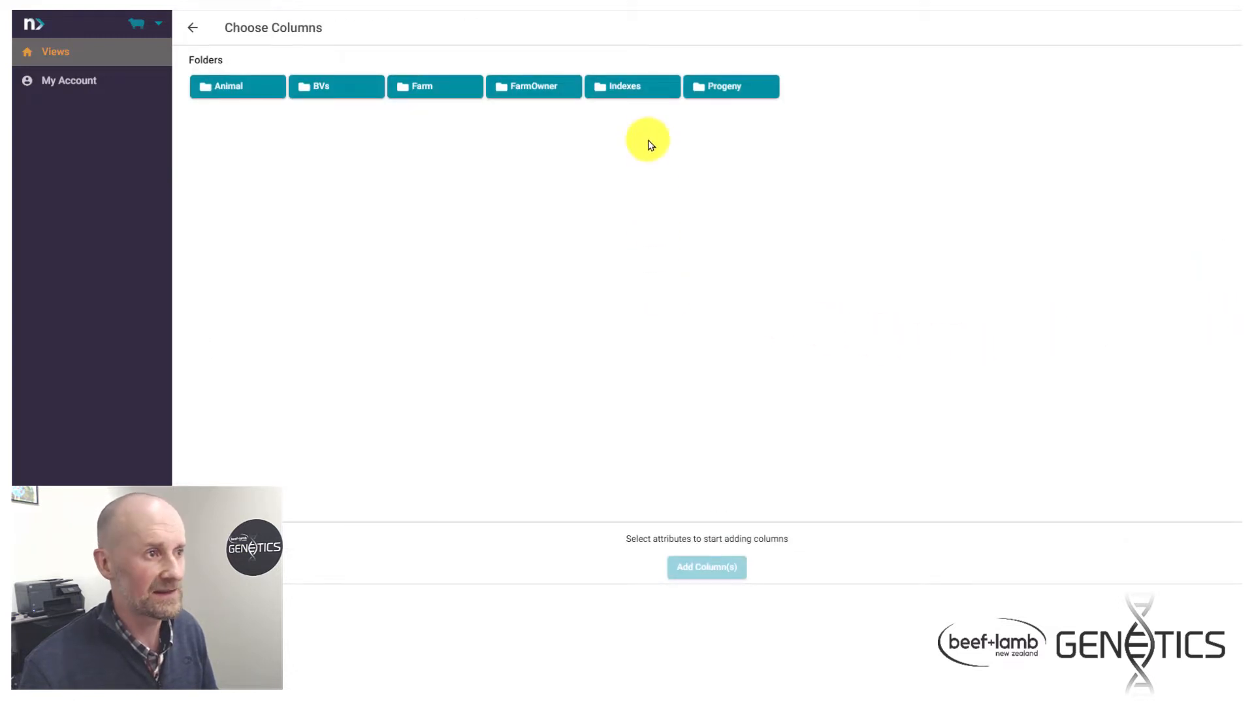
pyautogui.click(654, 95)
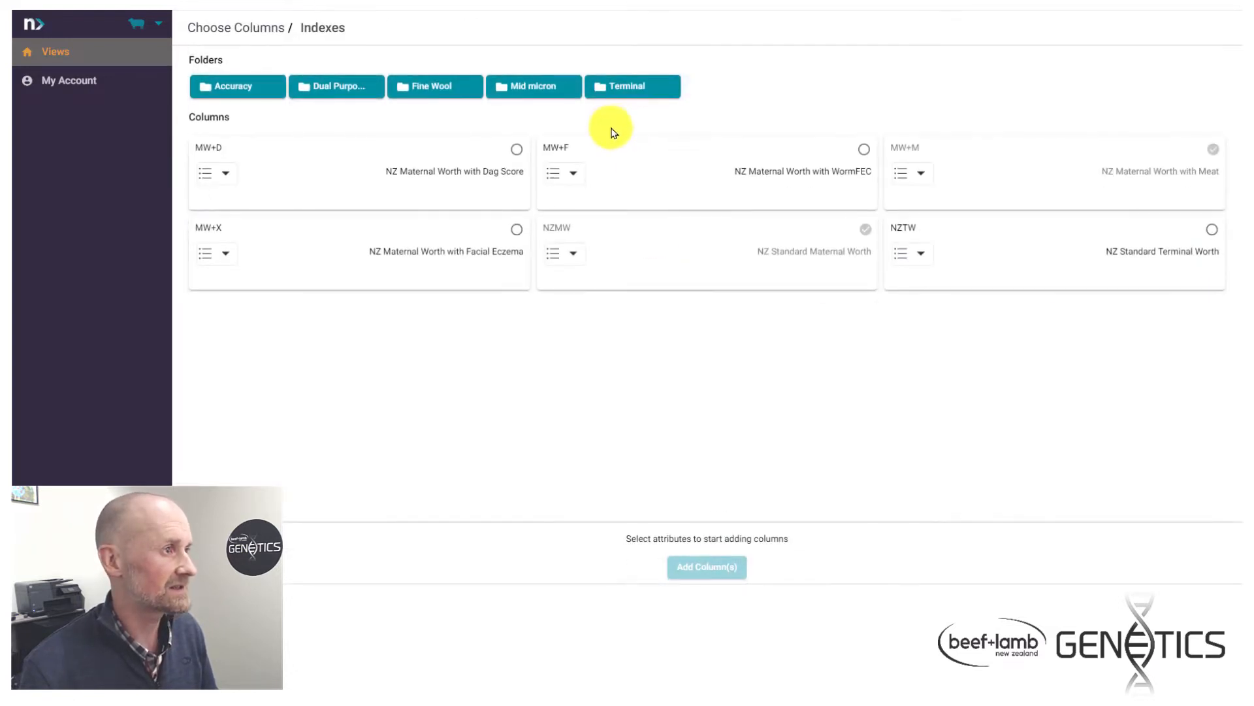
pyautogui.click(336, 86)
pyautogui.click(326, 85)
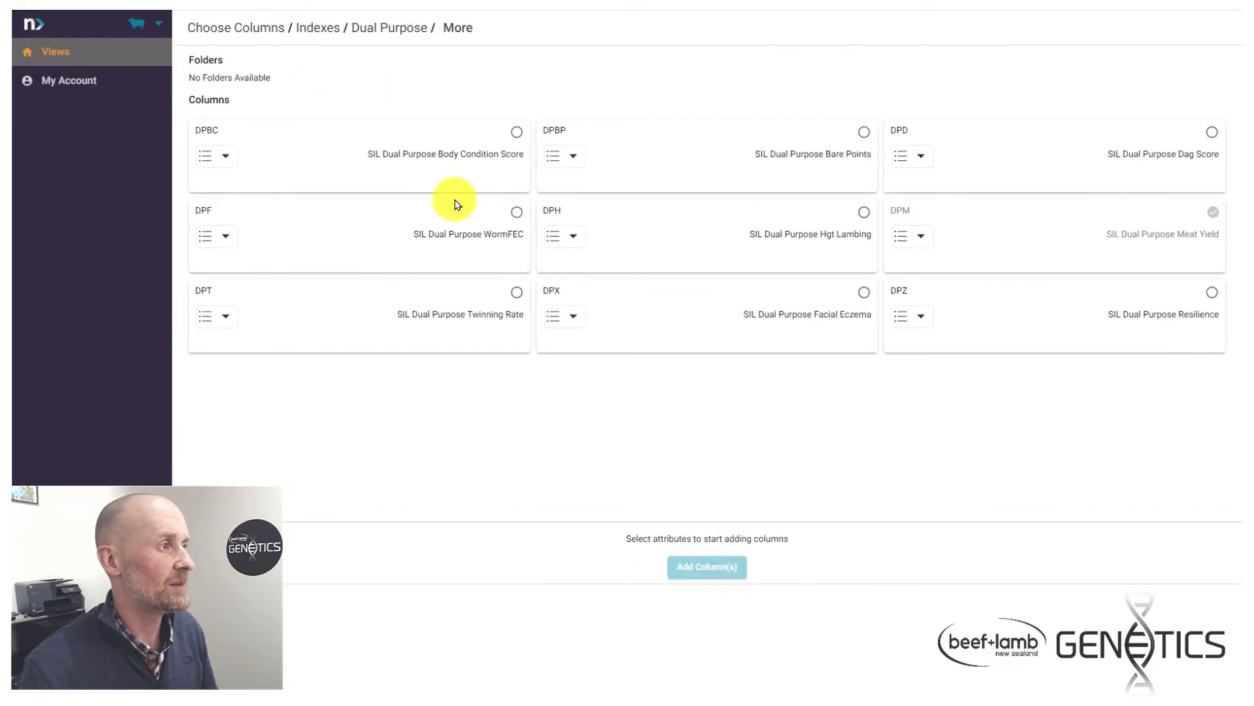
pyautogui.click(345, 158)
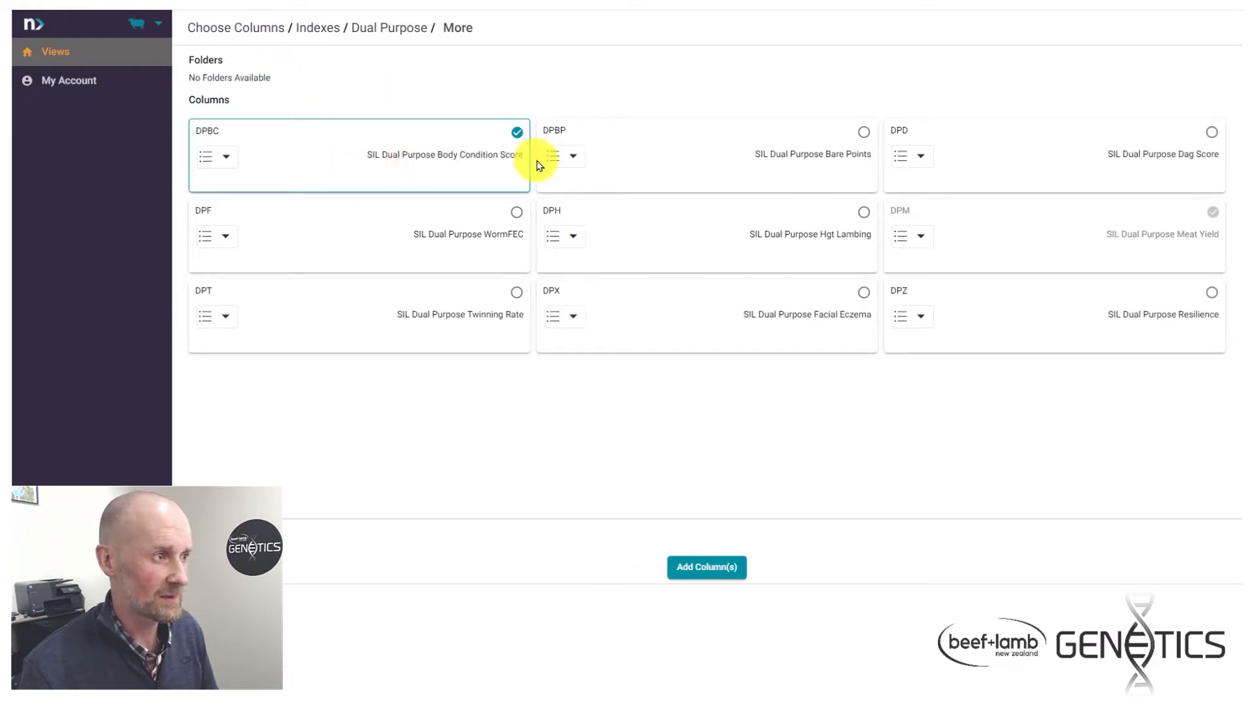
pyautogui.click(729, 568)
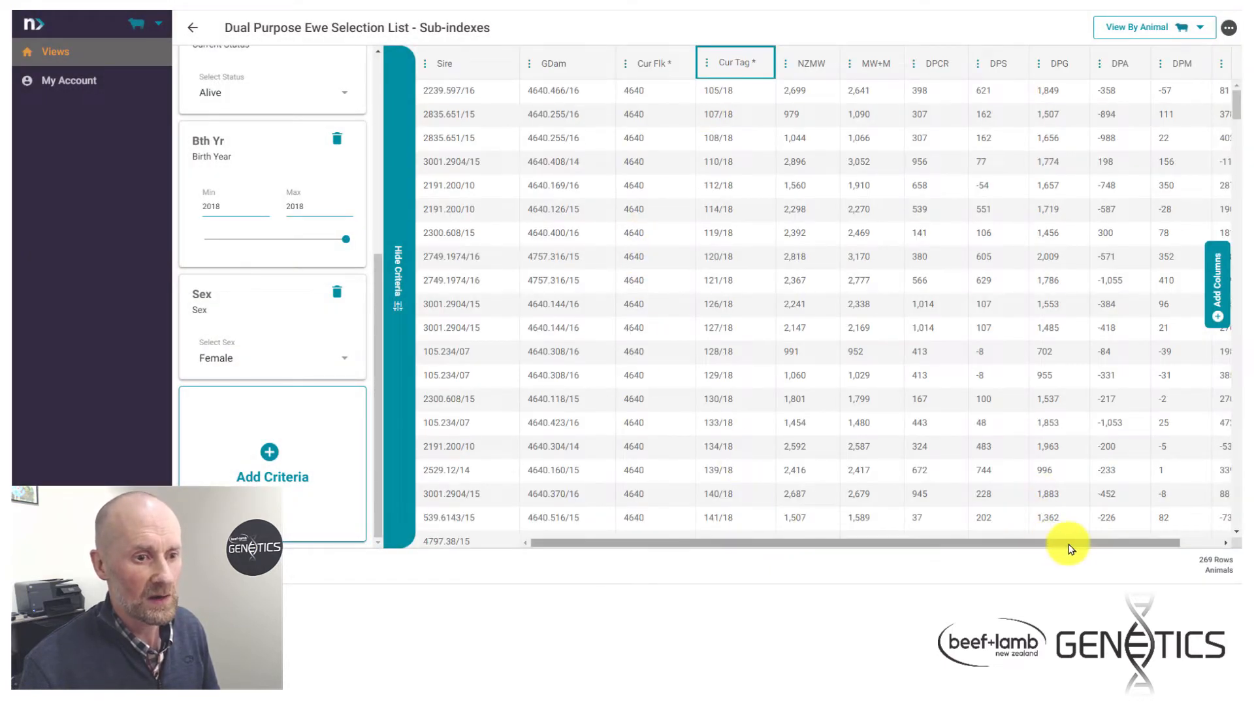
pyautogui.moveTo(1064, 542); pyautogui.dragTo(1109, 542)
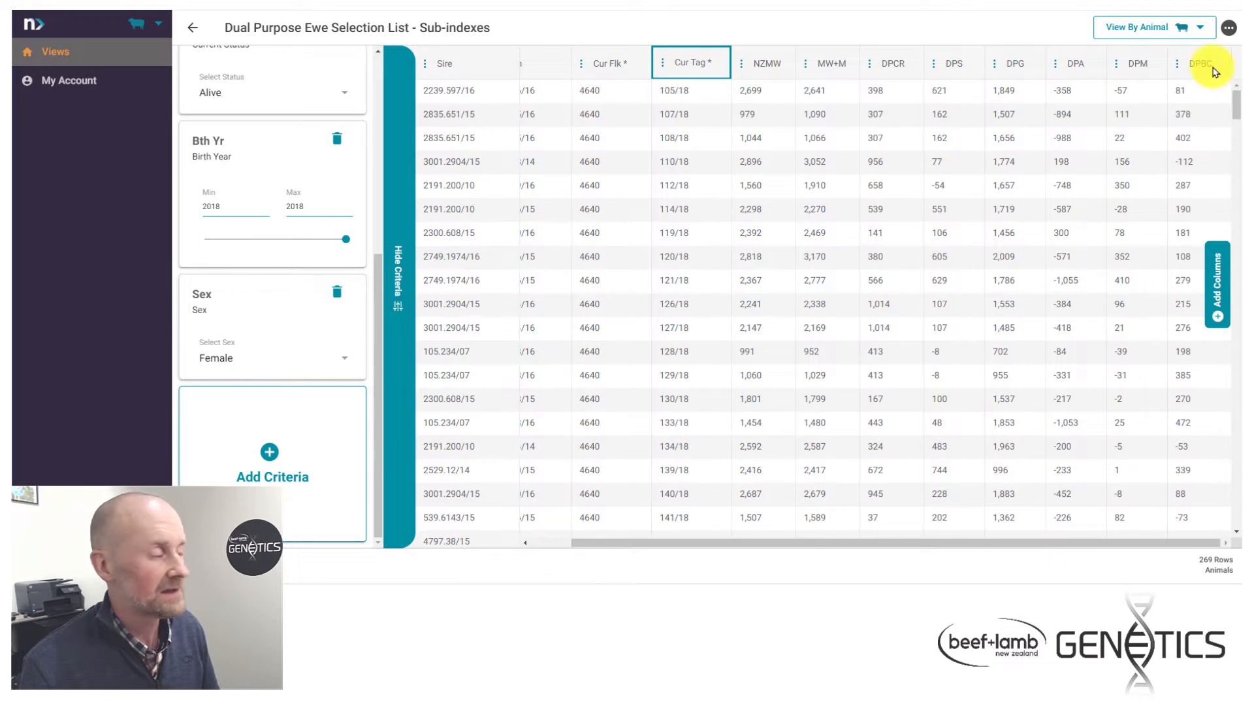
# Add NZMW (NZ Standard Maternal Worth) as a criterion with a minimum of 2500 and reload the table
pyautogui.click(305, 460)
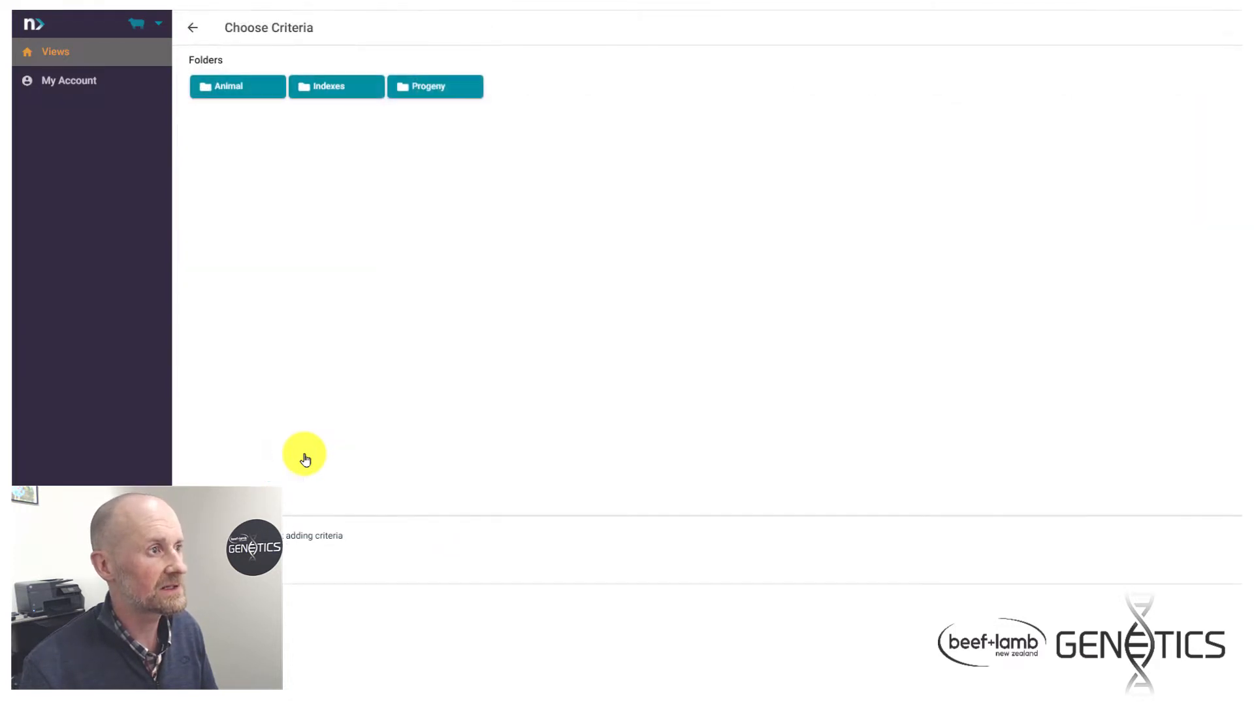
pyautogui.click(347, 92)
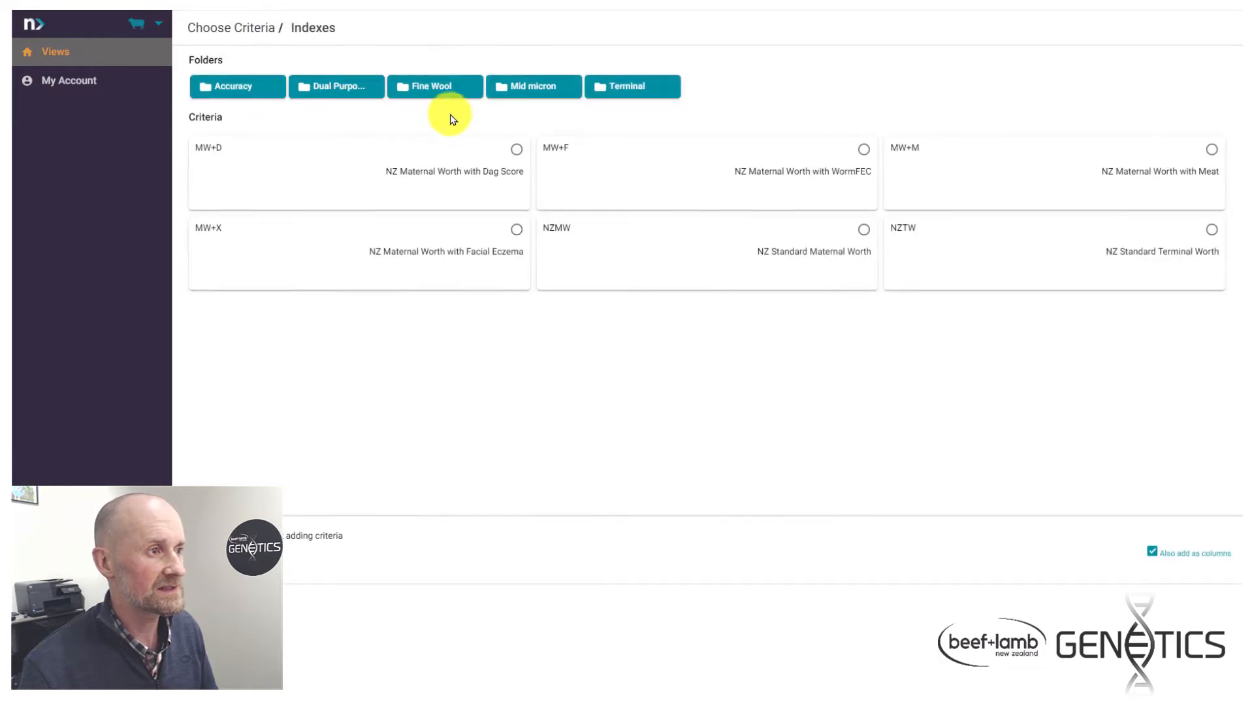
pyautogui.click(650, 247)
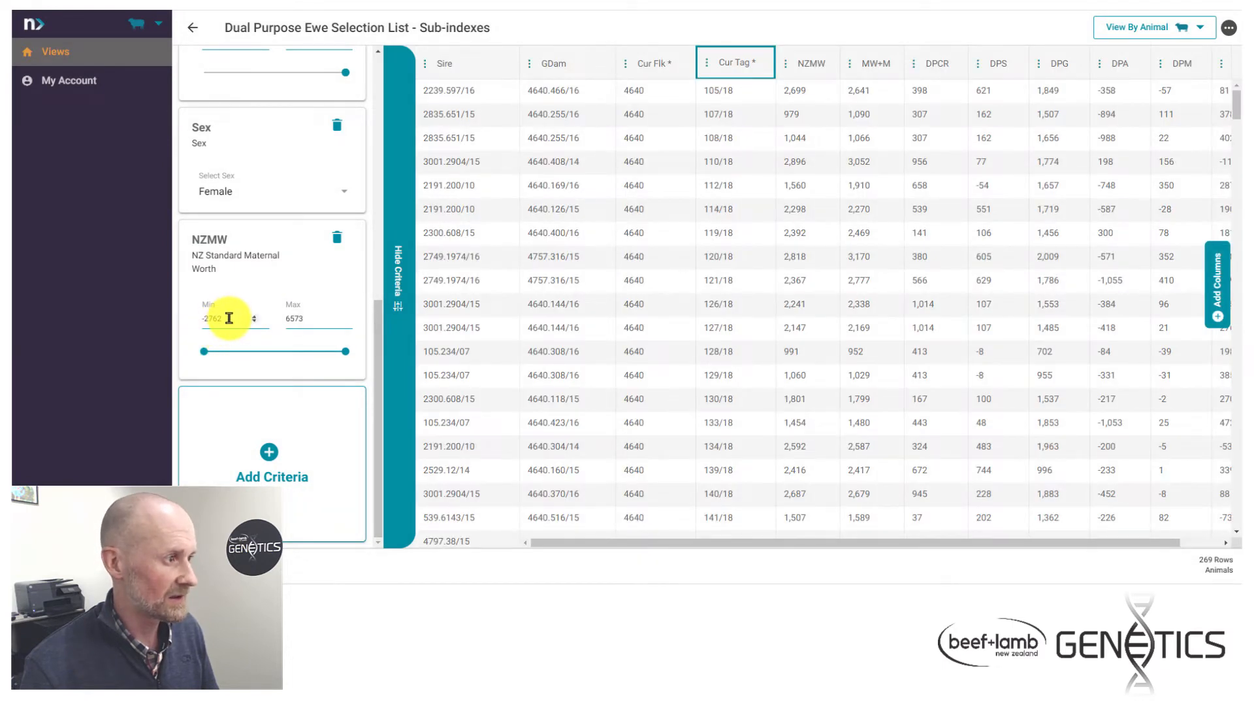
pyautogui.doubleClick(205, 318)
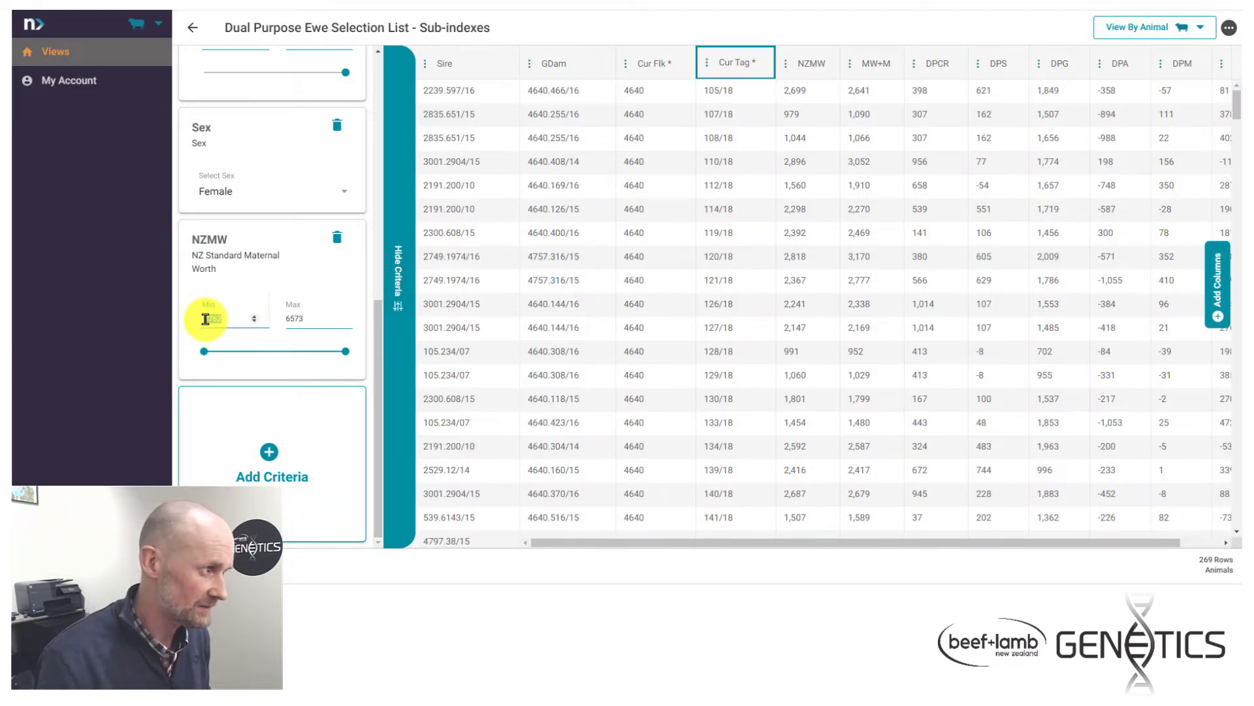
pyautogui.write('2500')
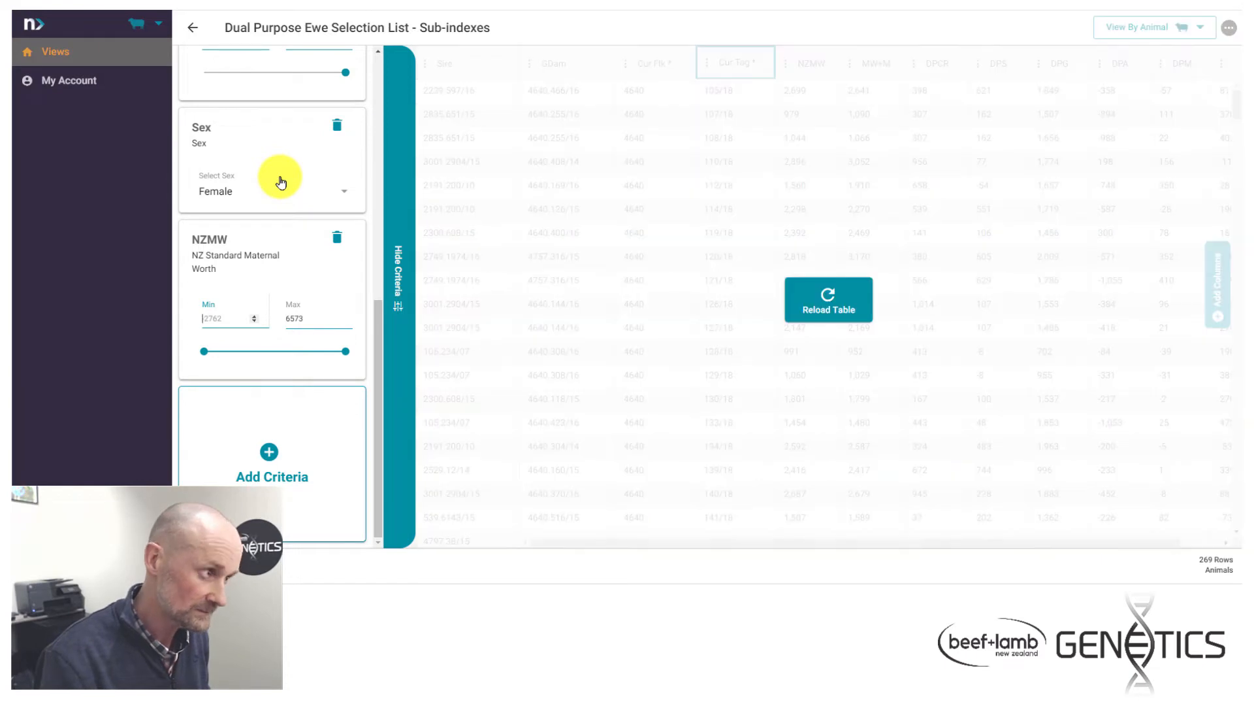
pyautogui.click(834, 300)
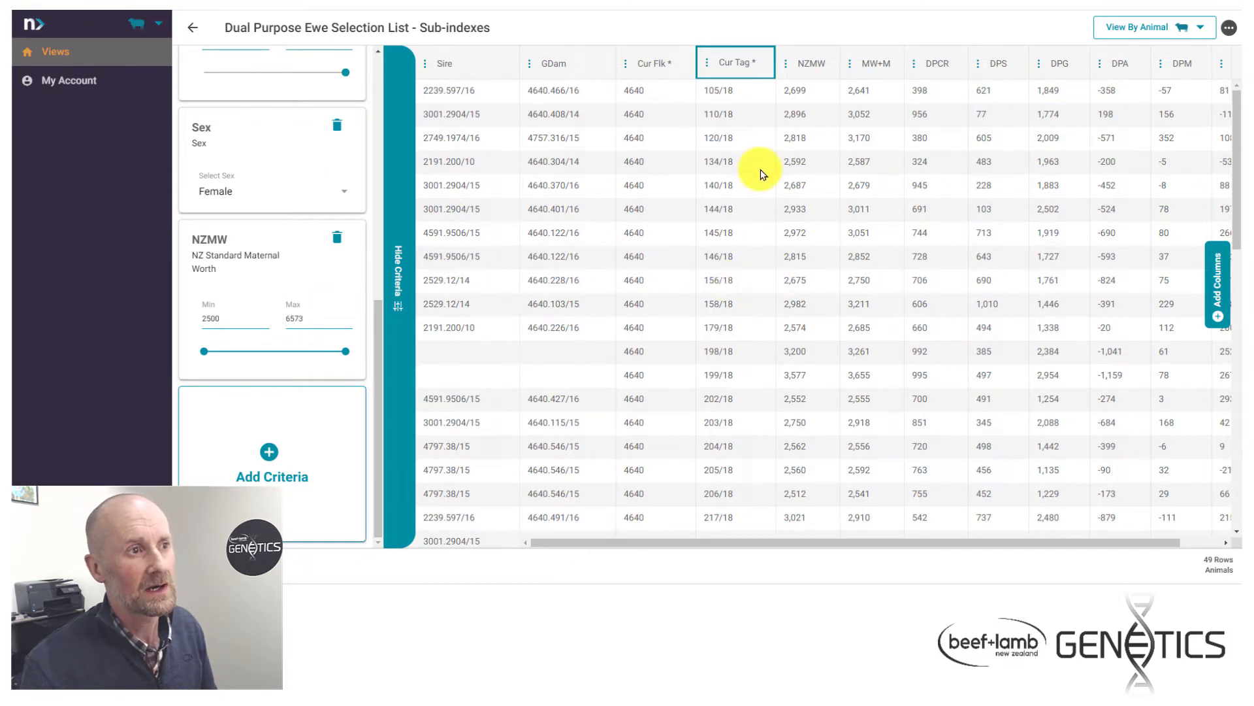
# Sort the table by NZMW in descending order
pyautogui.click(786, 67)
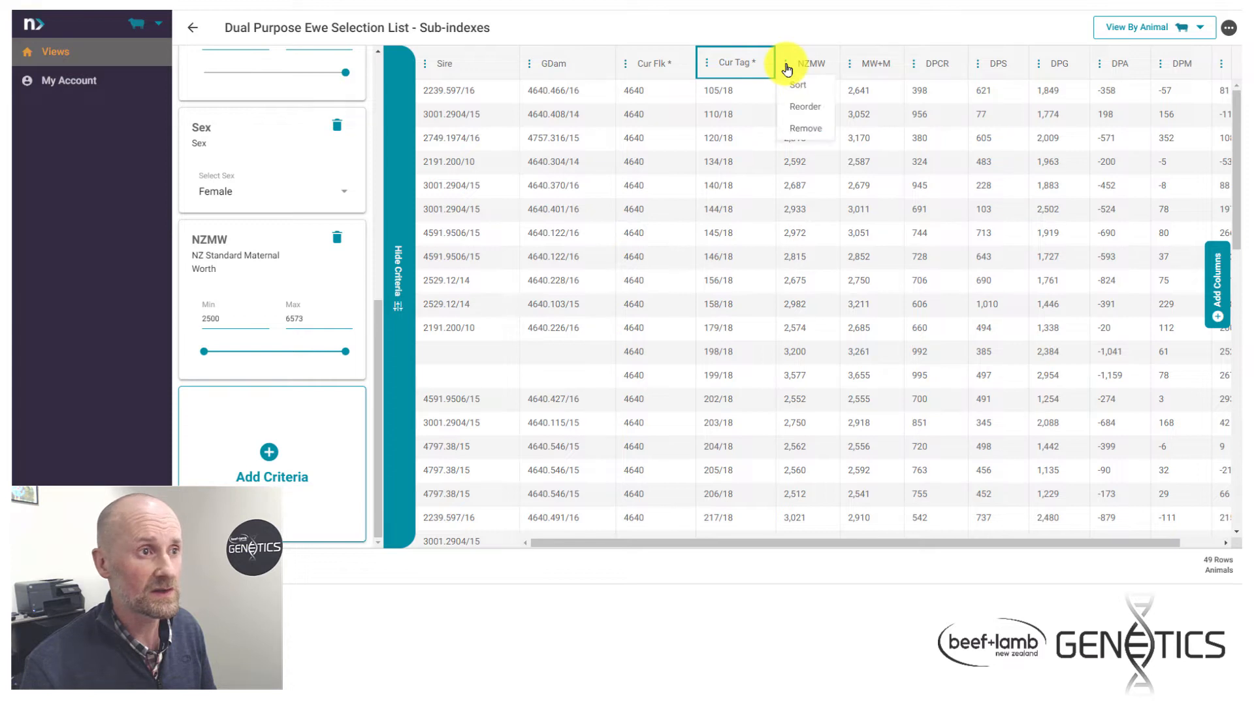
pyautogui.click(815, 87)
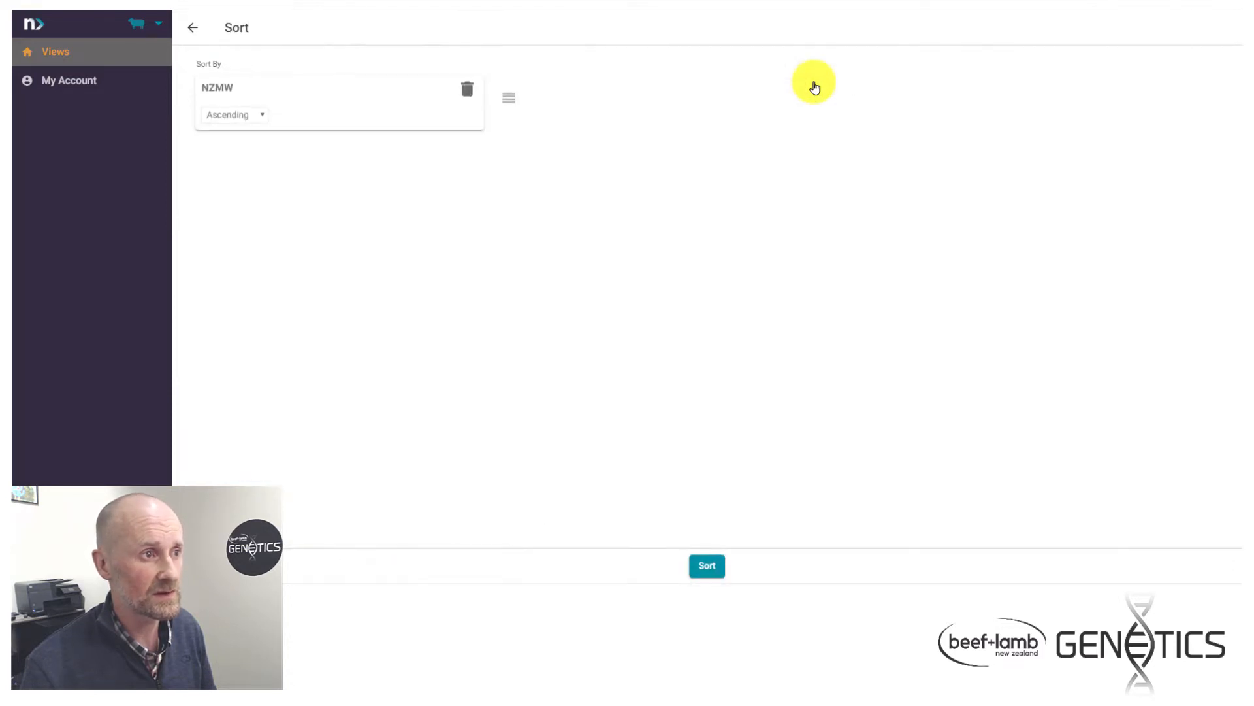
pyautogui.click(231, 115)
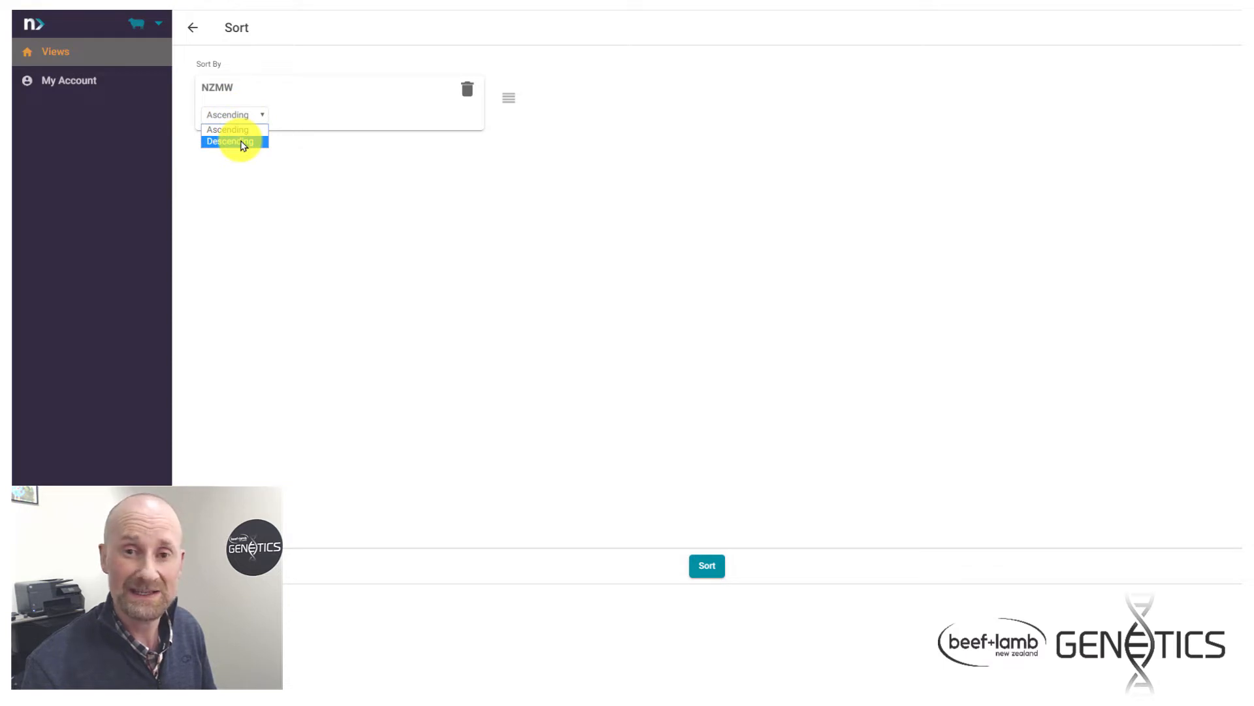
pyautogui.click(244, 142)
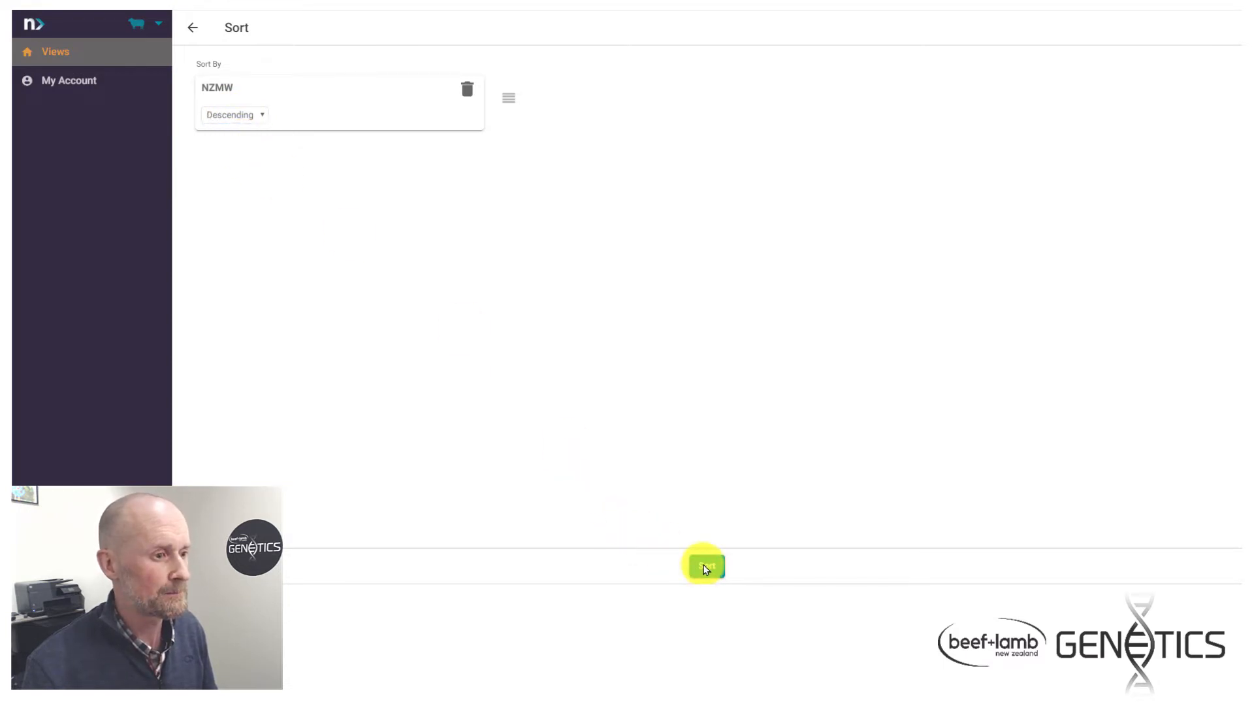
pyautogui.click(707, 565)
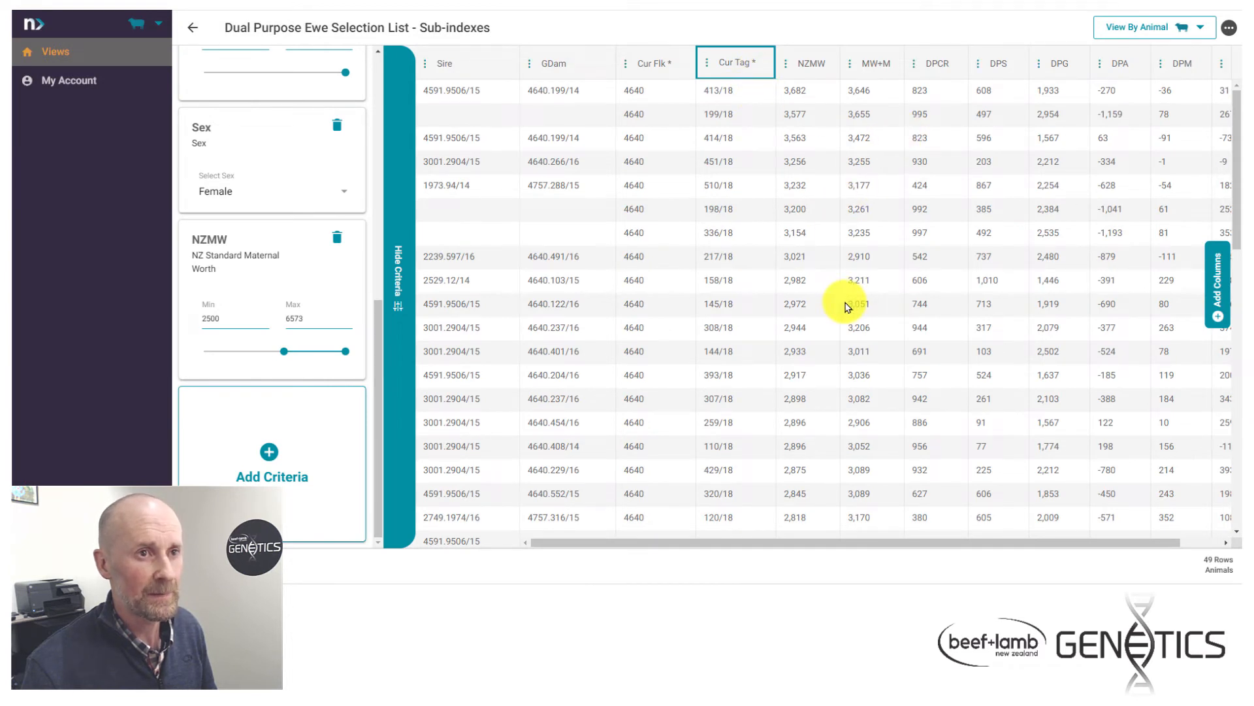
# Export the ewe selection list to Excel and review the animal data sheet in the exported workbook
pyautogui.click(1229, 30)
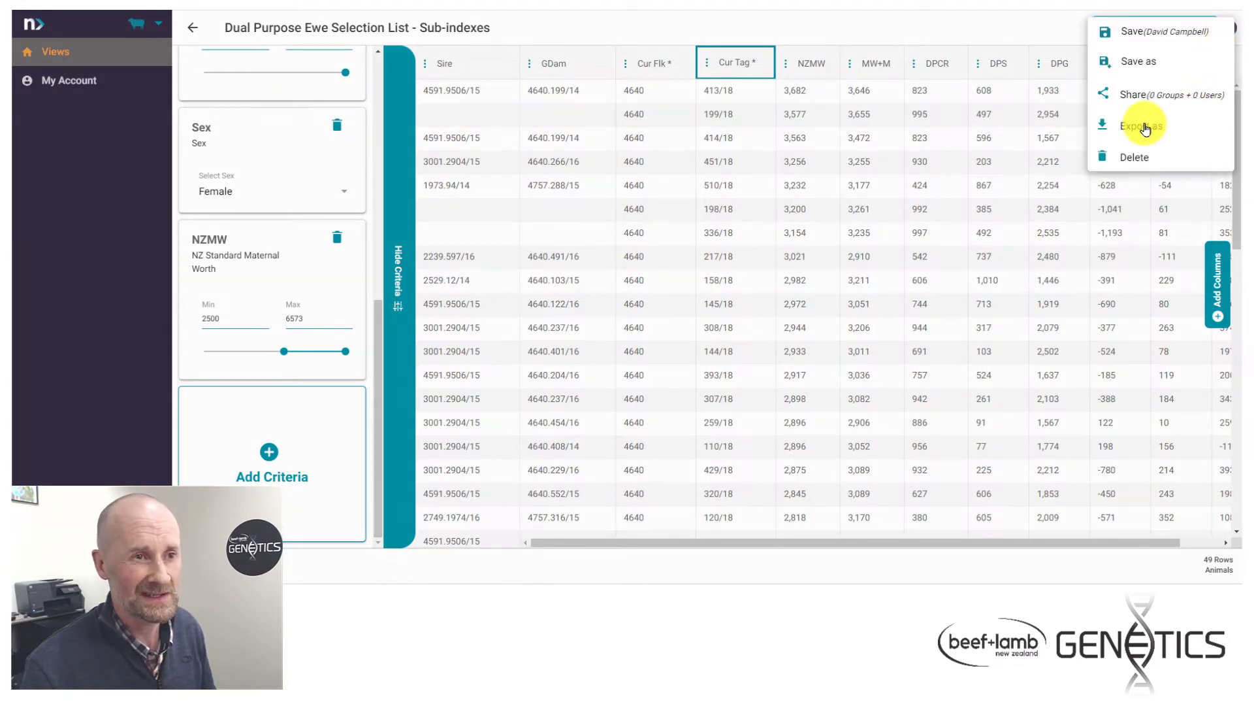
pyautogui.click(1145, 128)
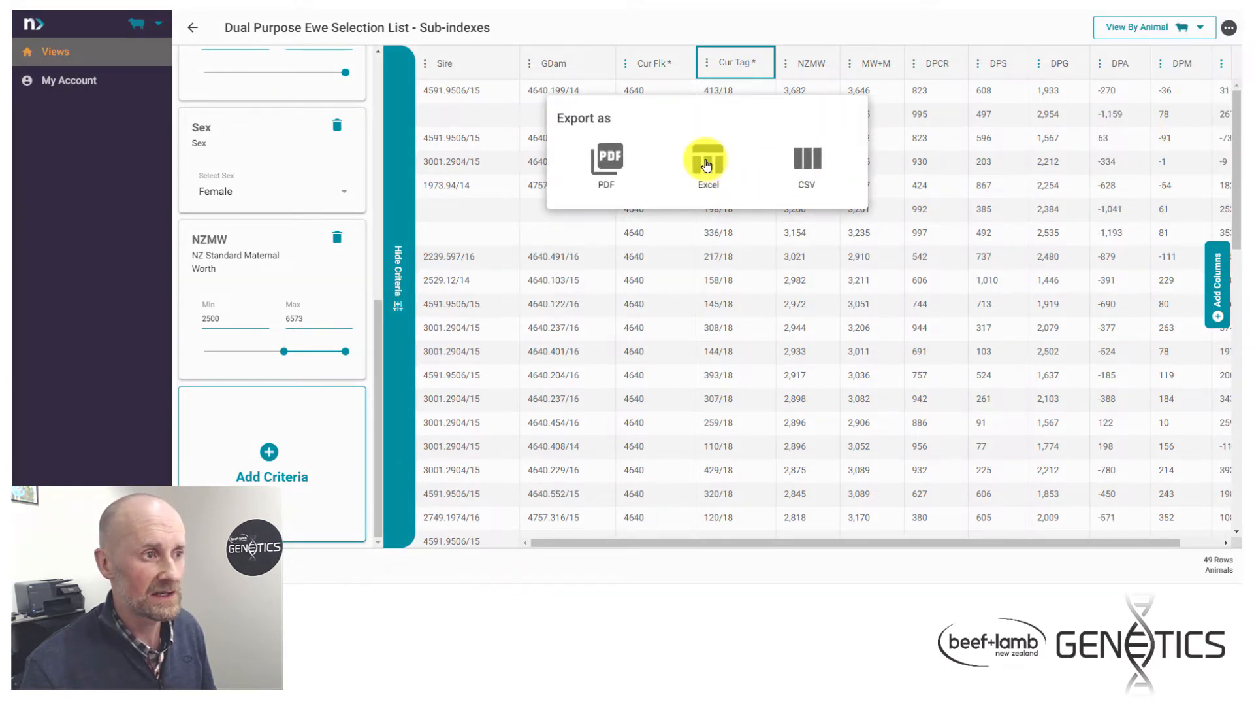
pyautogui.click(706, 162)
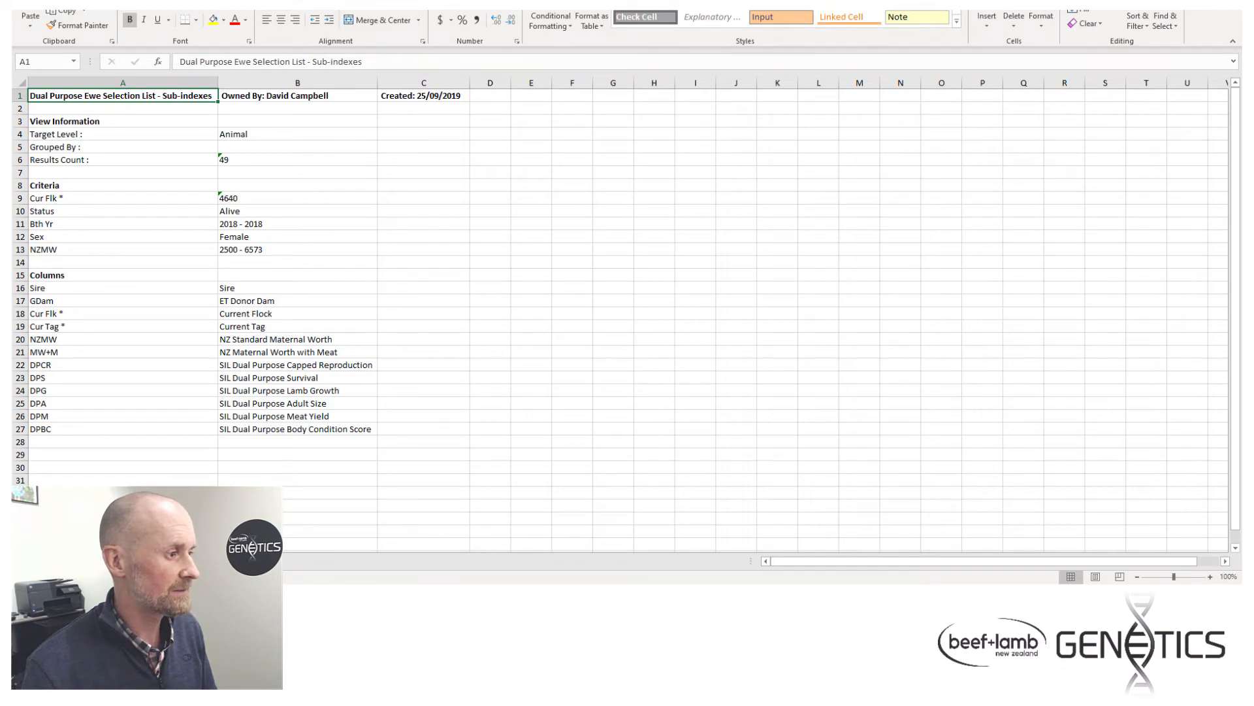
pyautogui.click(127, 562)
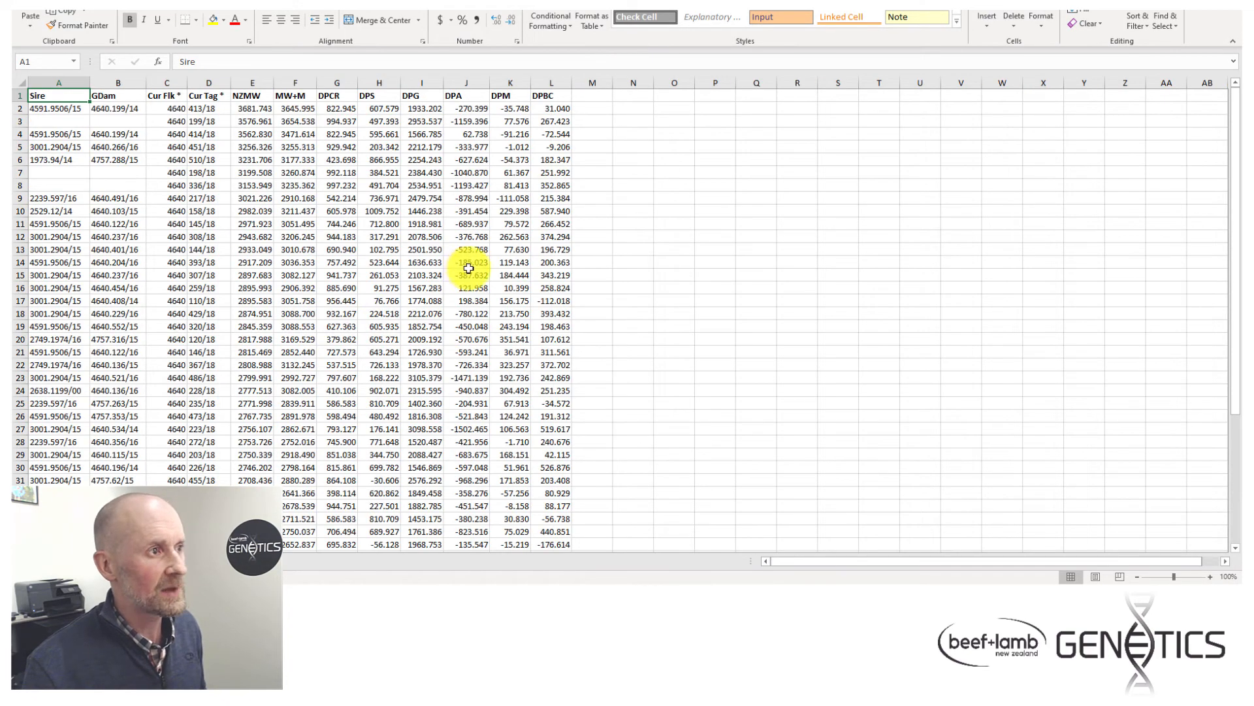
pyautogui.scroll(3, 469, 268)
pyautogui.scroll(1, 468, 268)
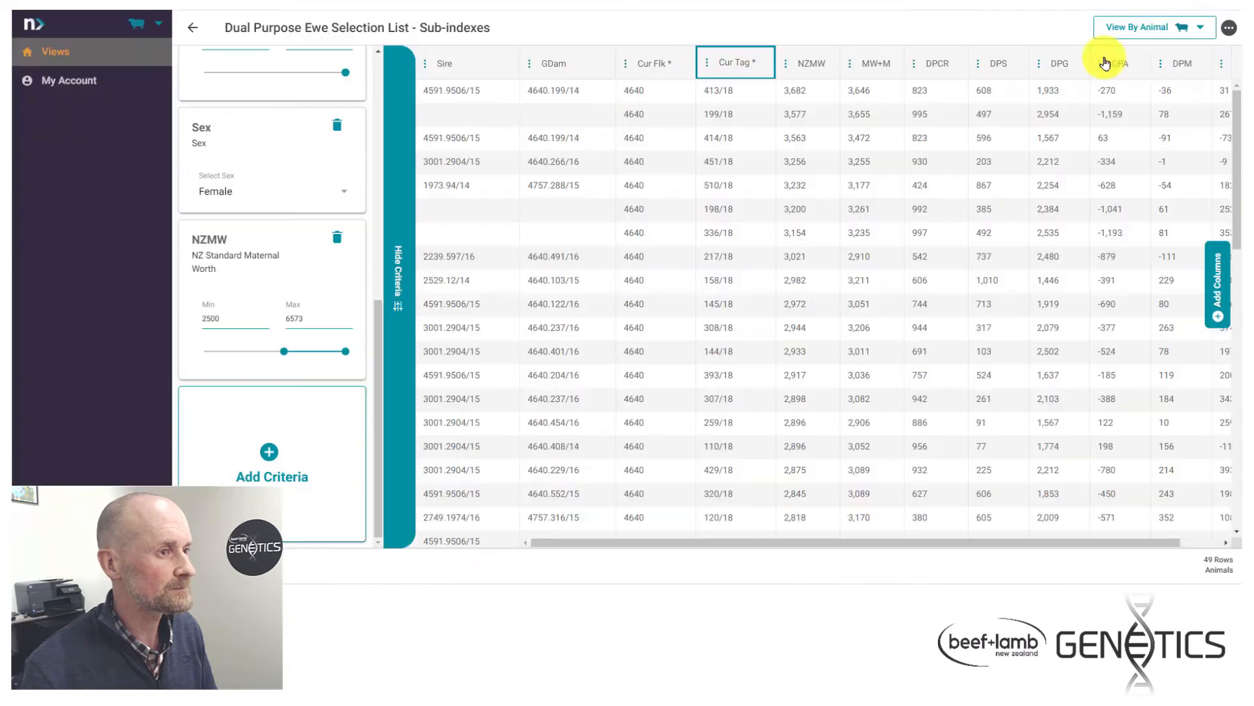
# Return to the main Views page without saving the changes to the ewe selection list
pyautogui.click(1228, 30)
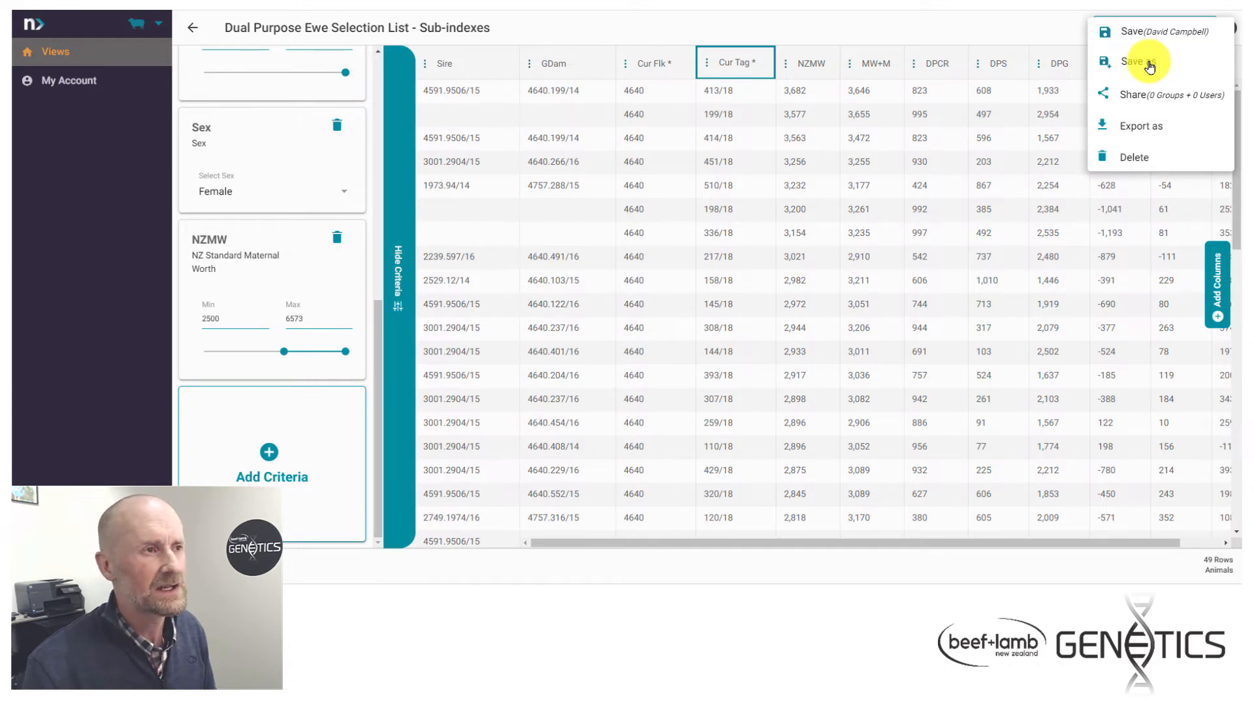
pyautogui.click(592, 26)
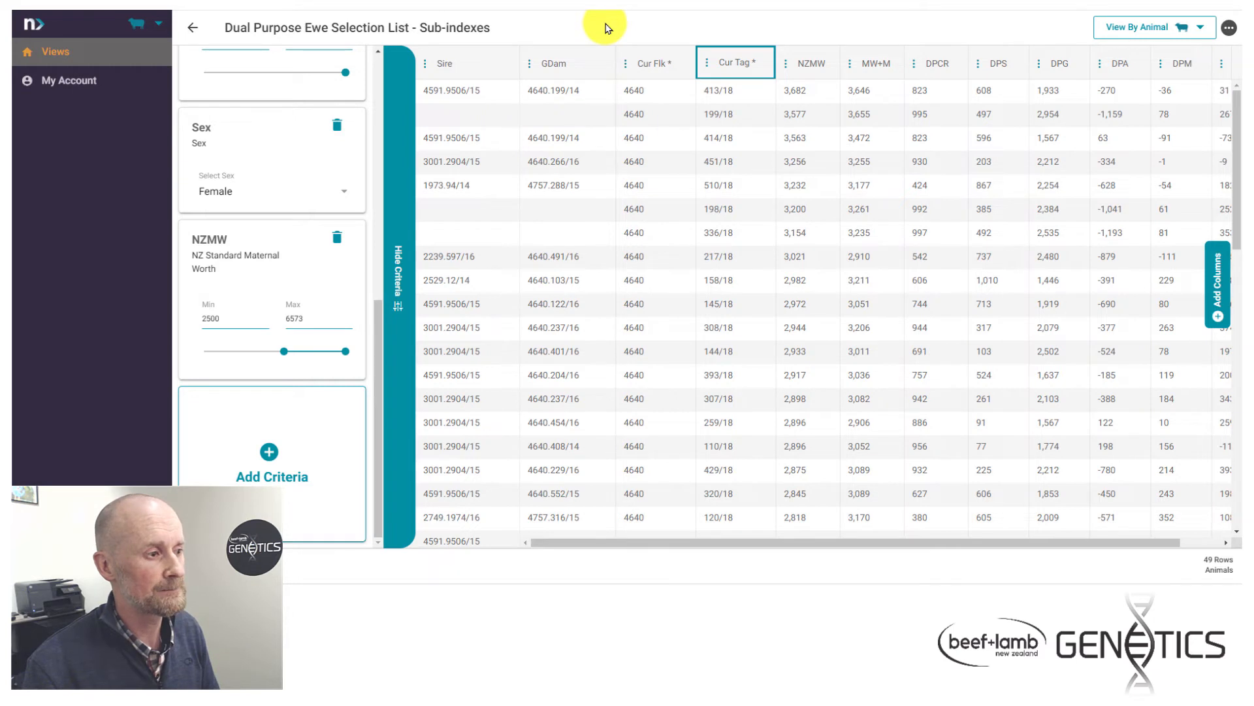
pyautogui.click(54, 53)
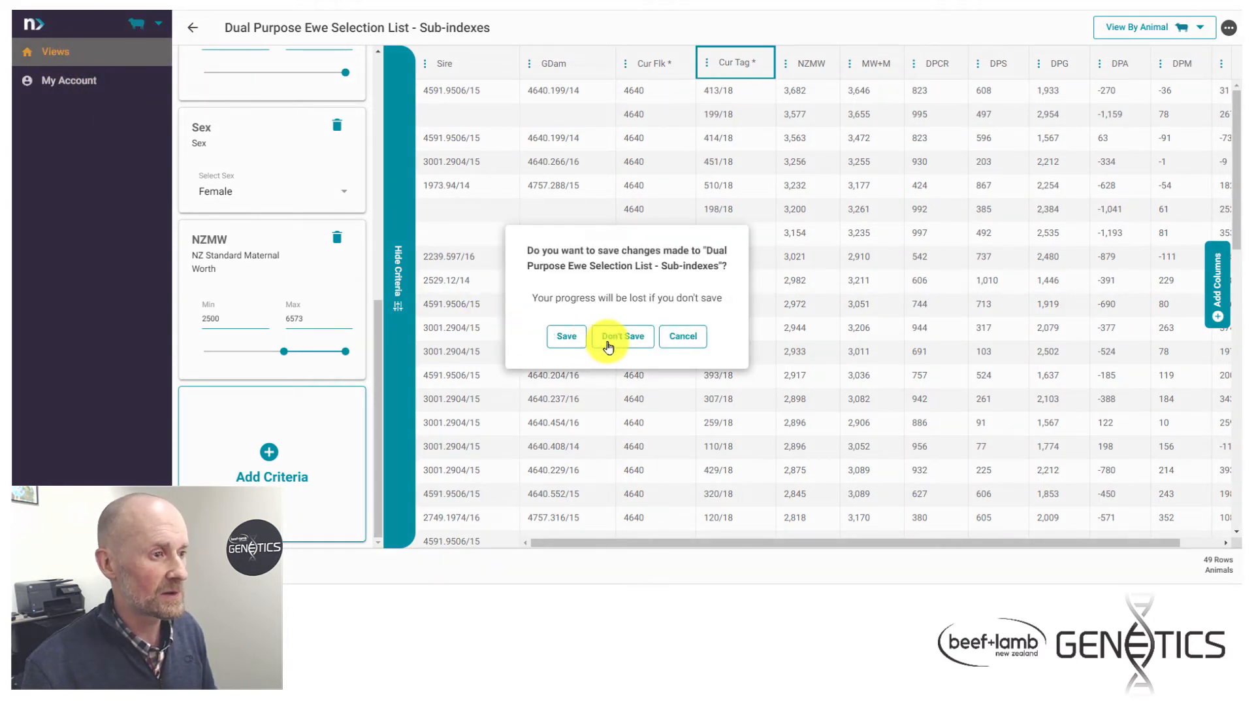
pyautogui.click(627, 341)
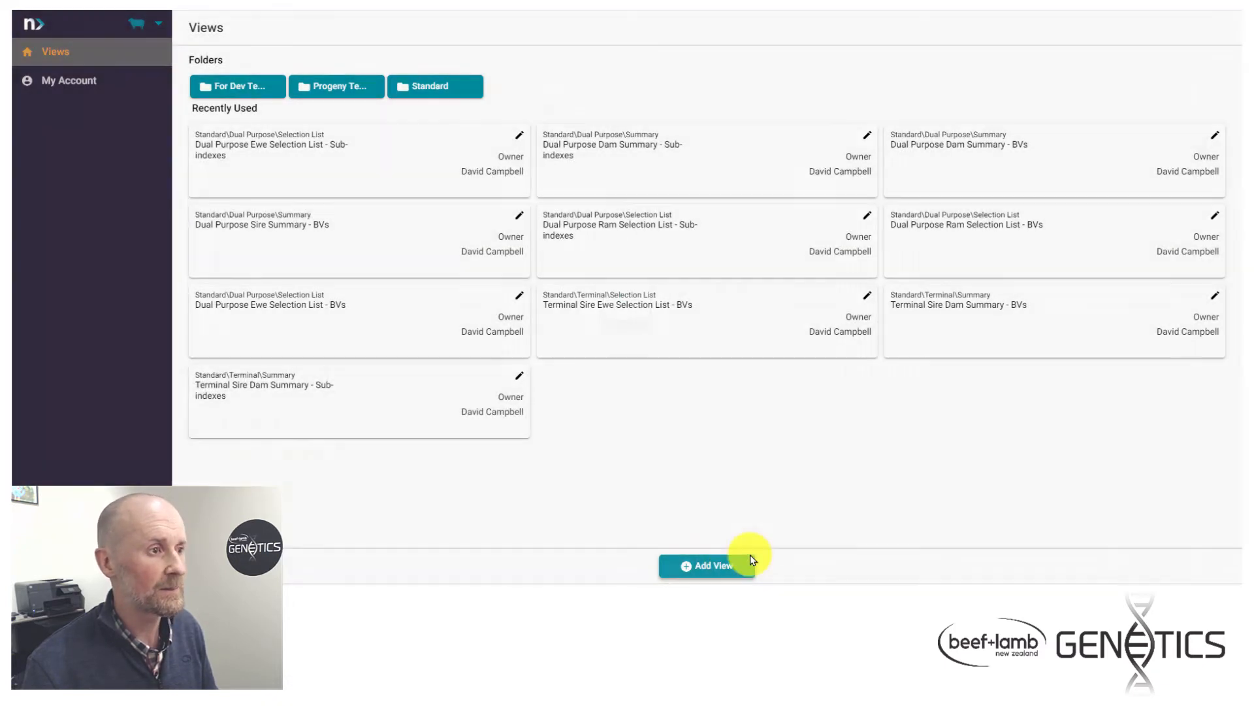
# Create a new view with the data grouped by flock
pyautogui.click(745, 565)
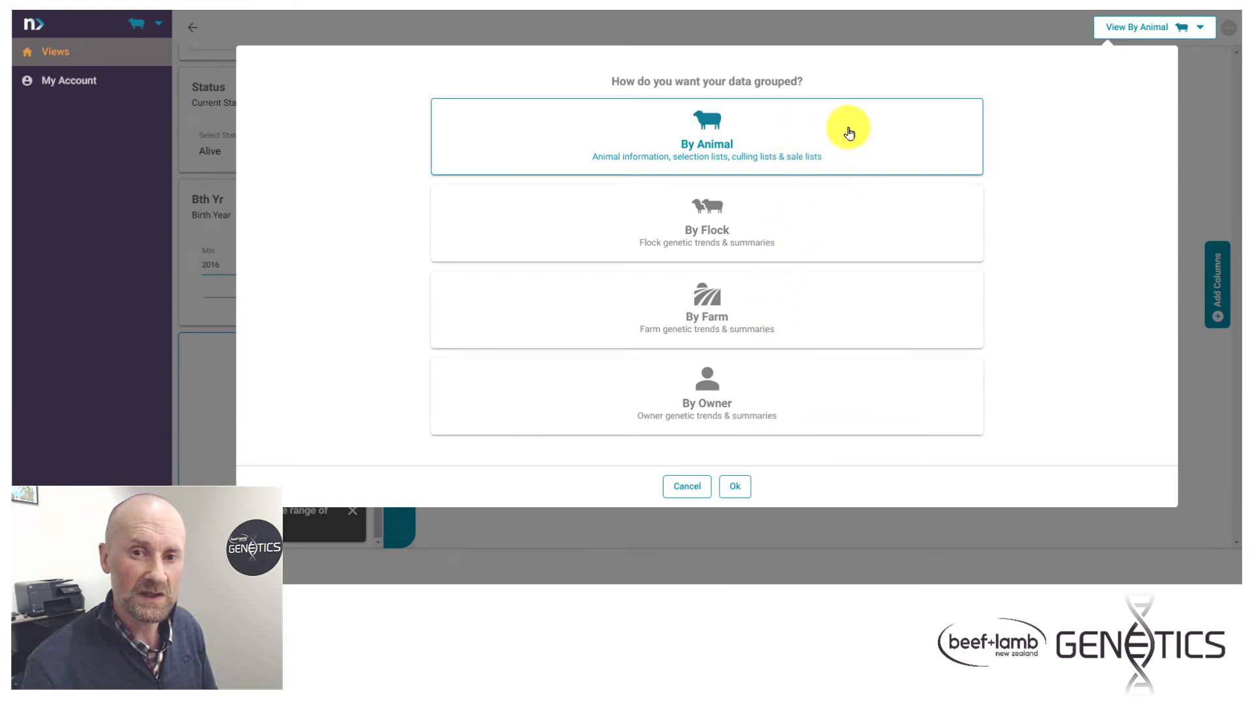
pyautogui.click(827, 218)
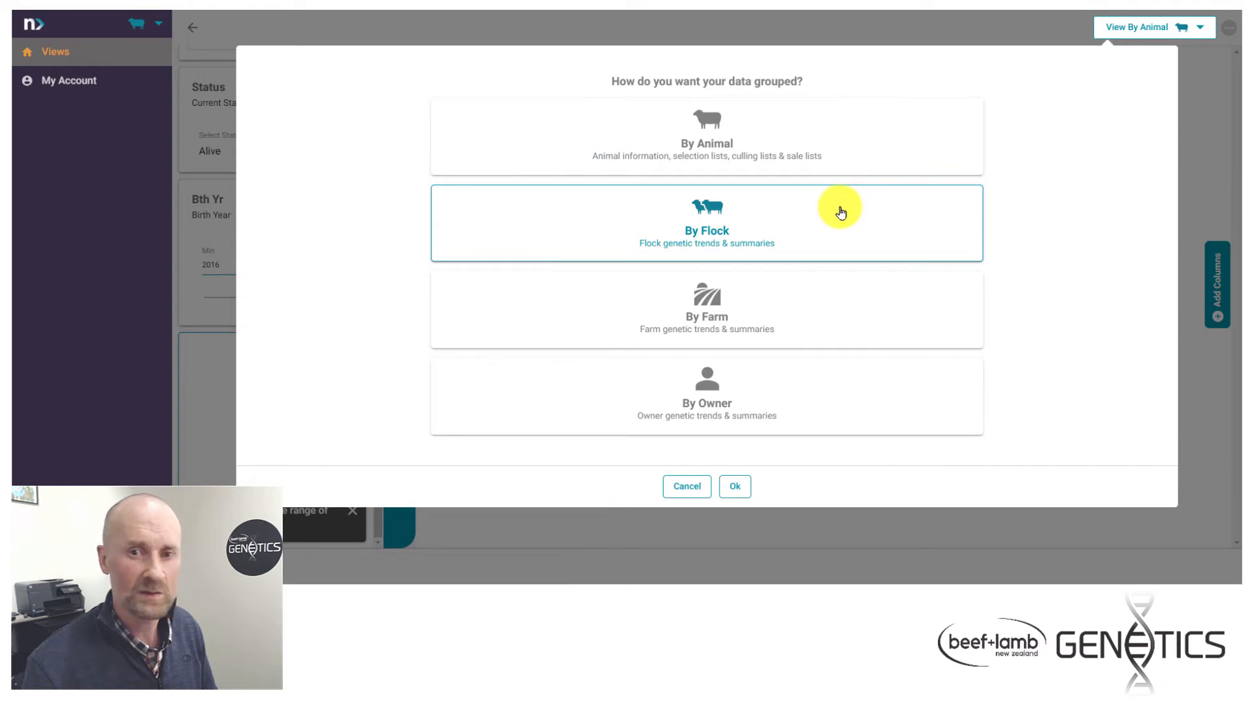
pyautogui.click(740, 493)
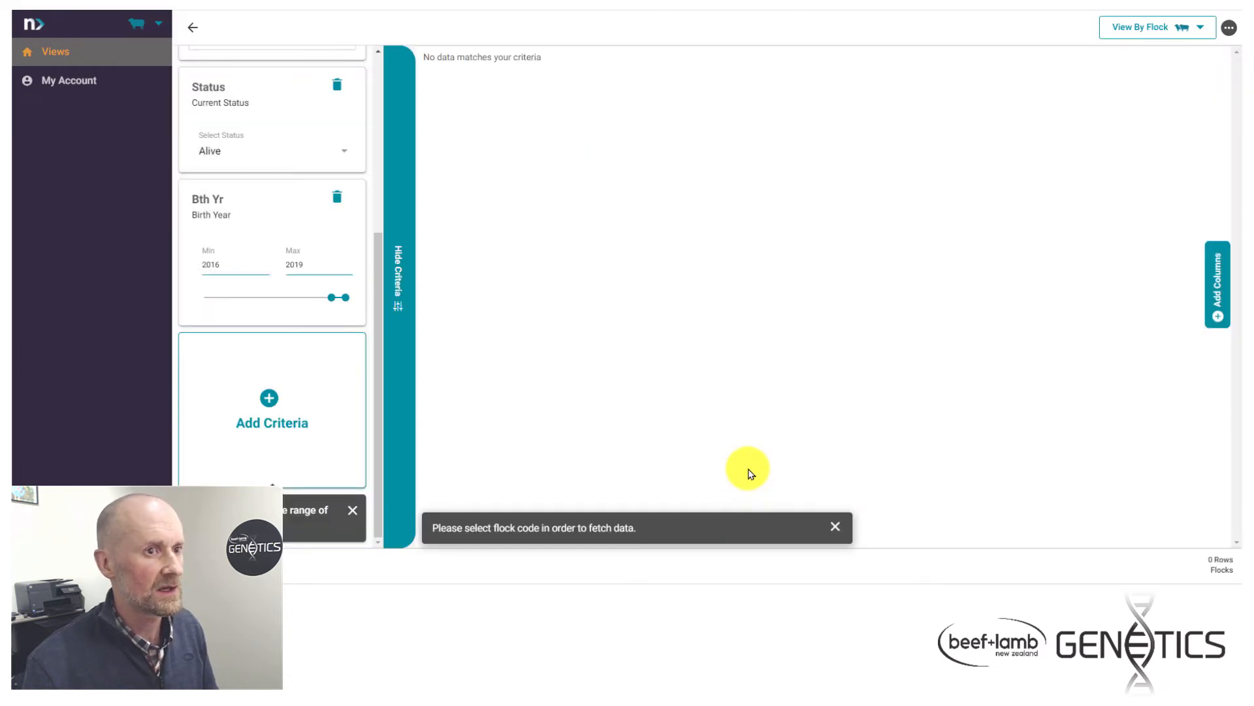
# Set the Current Flock criterion to 4640 and reload the table
pyautogui.moveTo(379, 287); pyautogui.dragTo(359, 185)
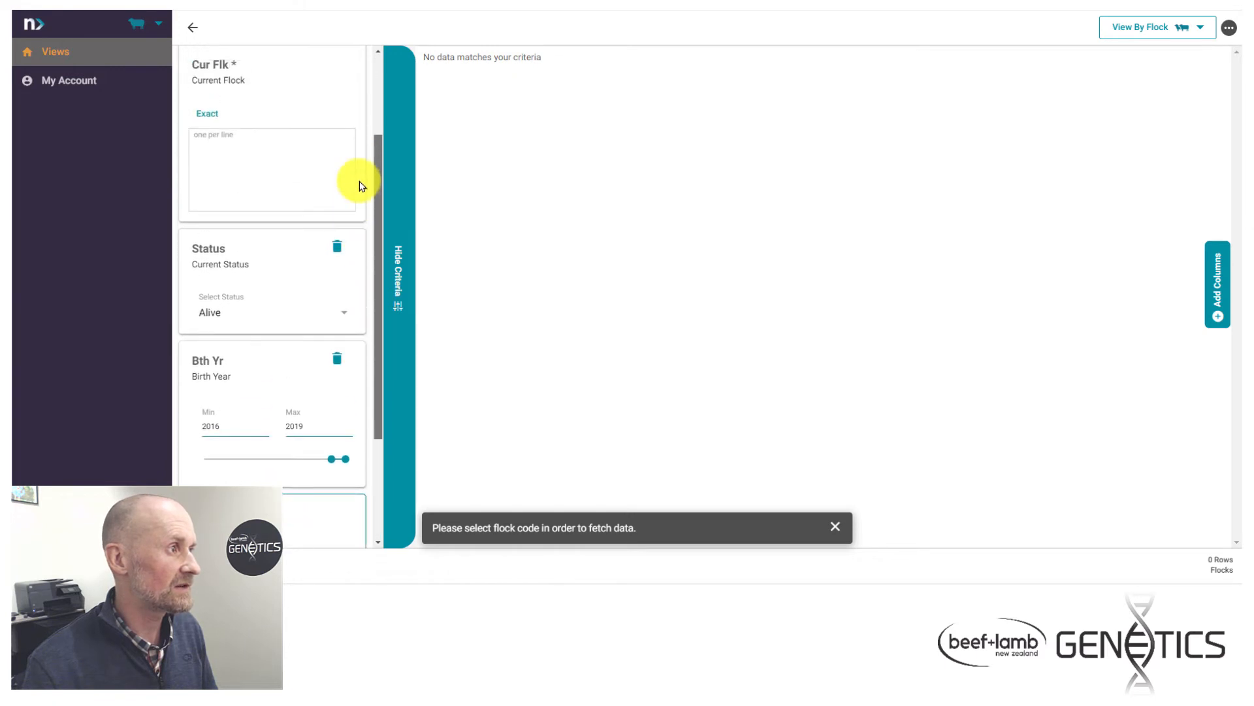
pyautogui.click(244, 174)
pyautogui.write('4640')
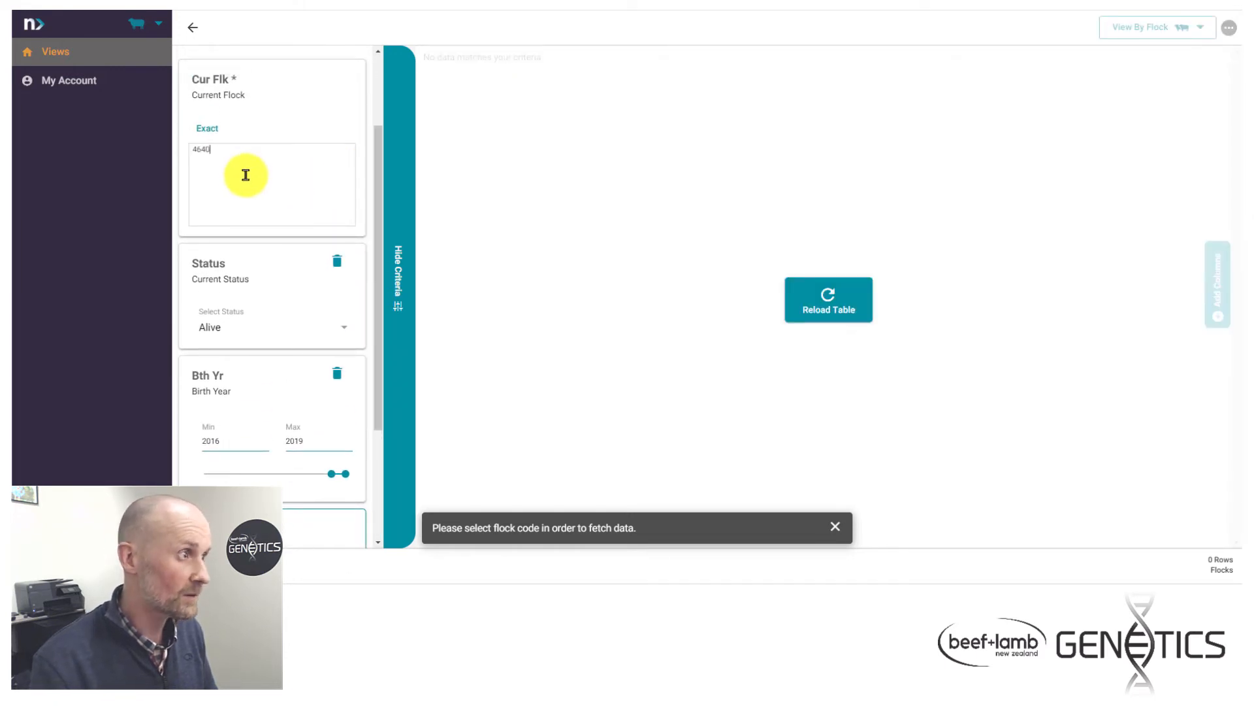
pyautogui.click(823, 298)
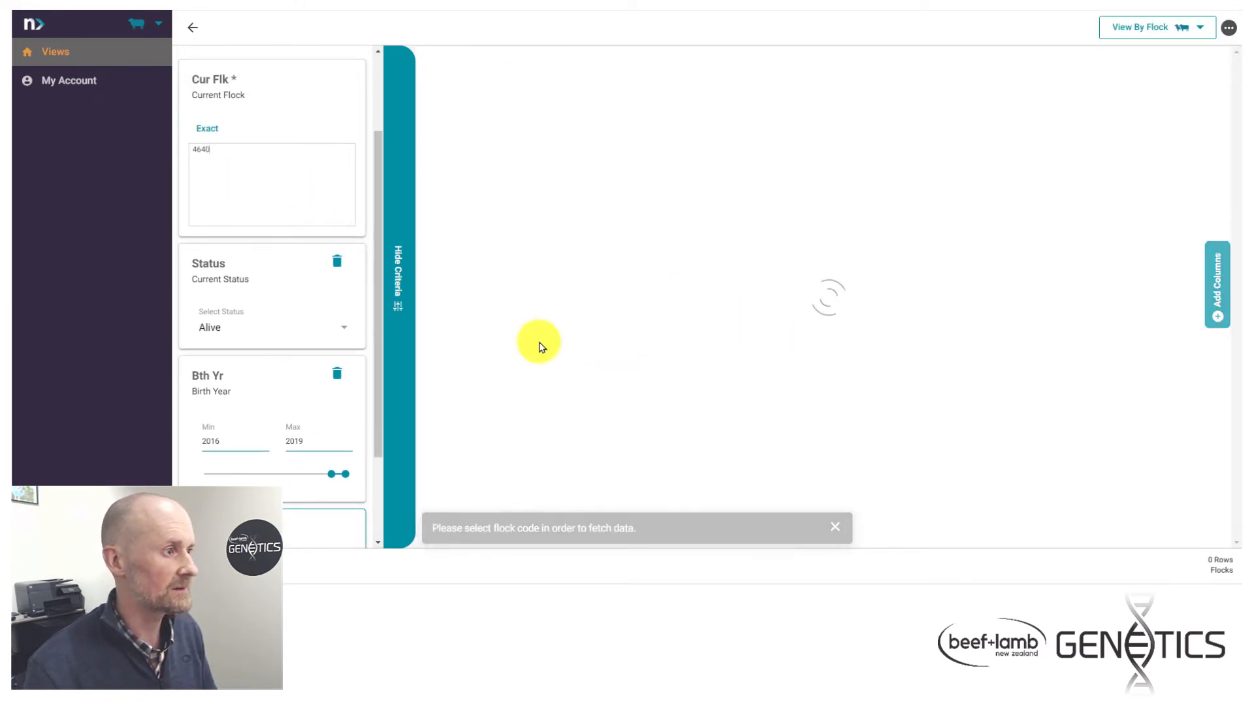
pyautogui.moveTo(374, 209); pyautogui.dragTo(378, 285)
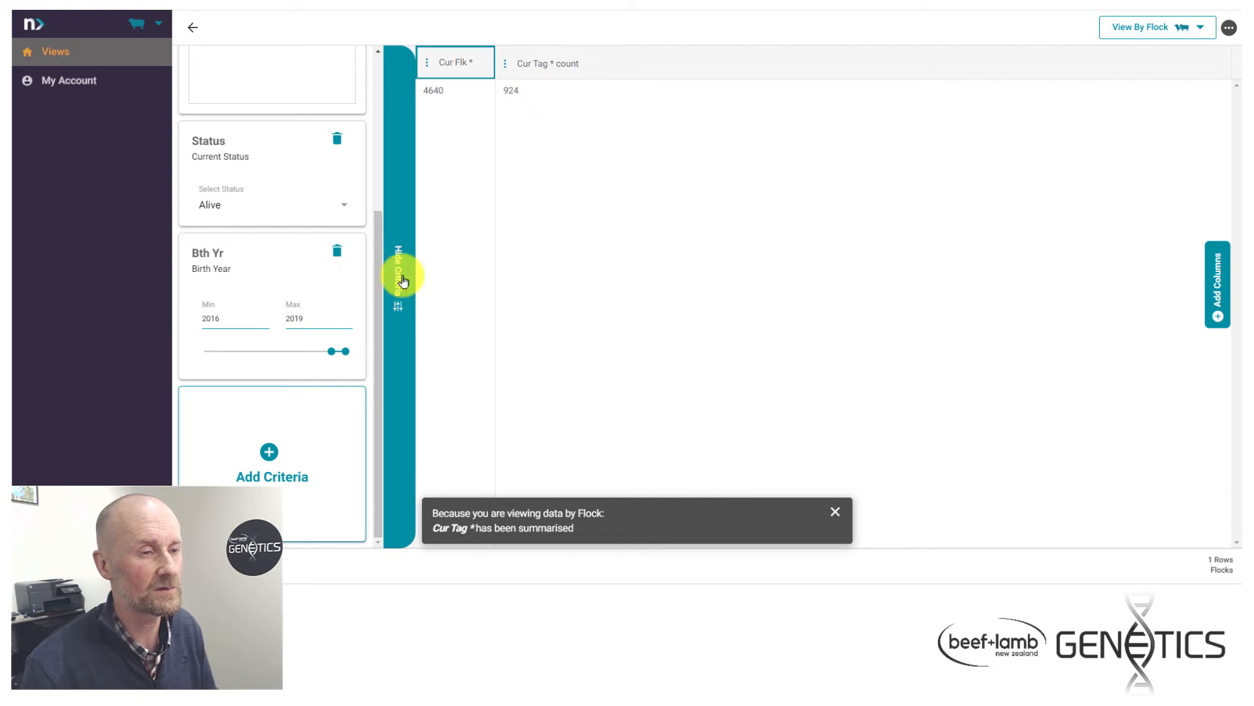
# Add the Birth Year animal column and the NZMW, MW+F and MW+M index columns to the flock view, and dismiss the summary notice
pyautogui.click(1220, 306)
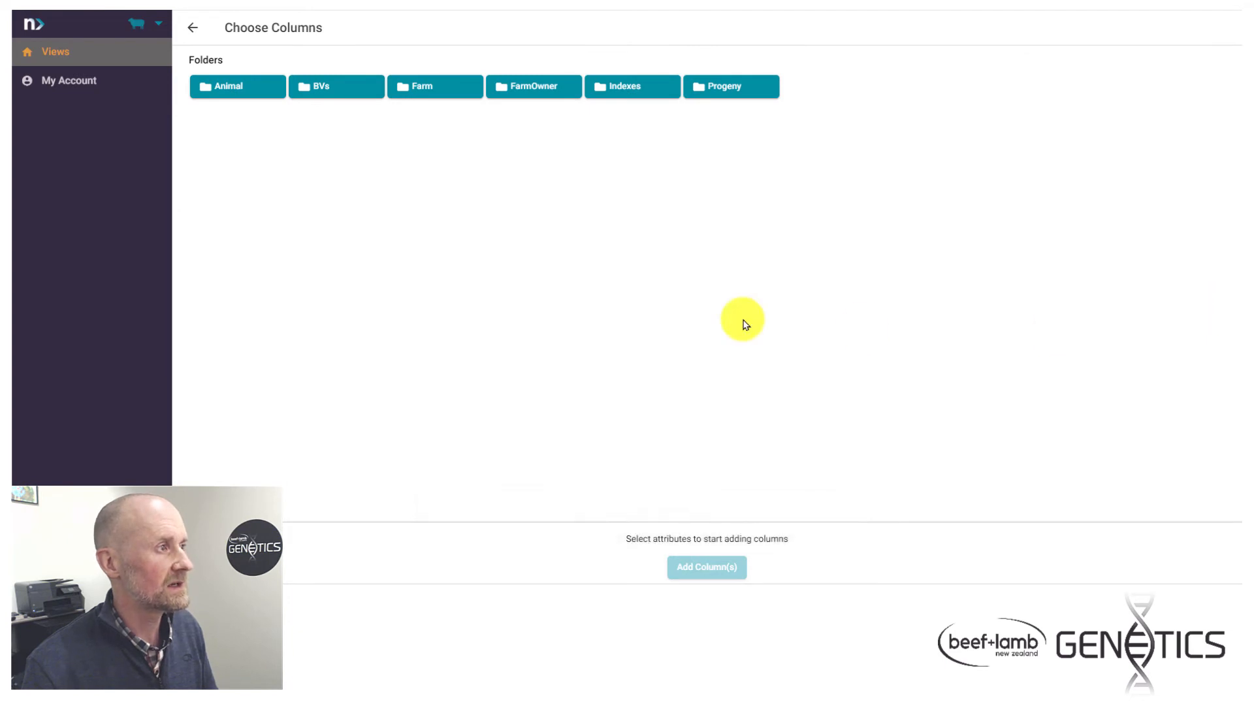
pyautogui.click(242, 91)
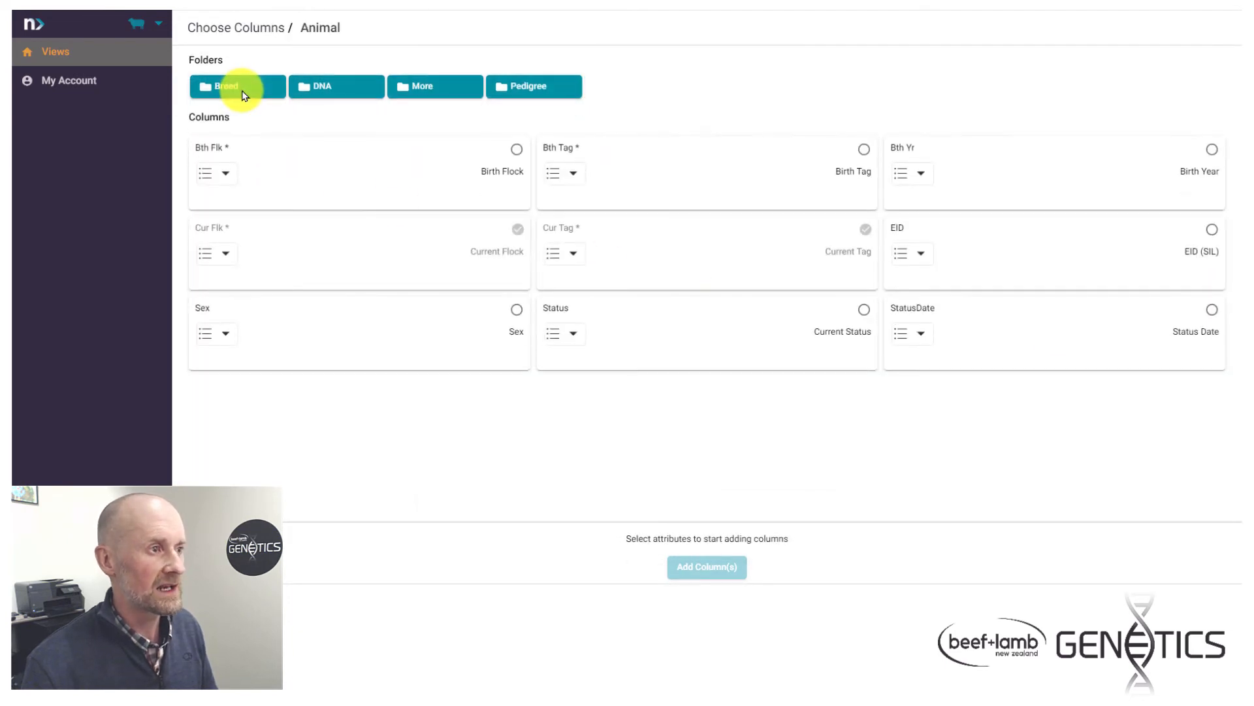
pyautogui.click(980, 168)
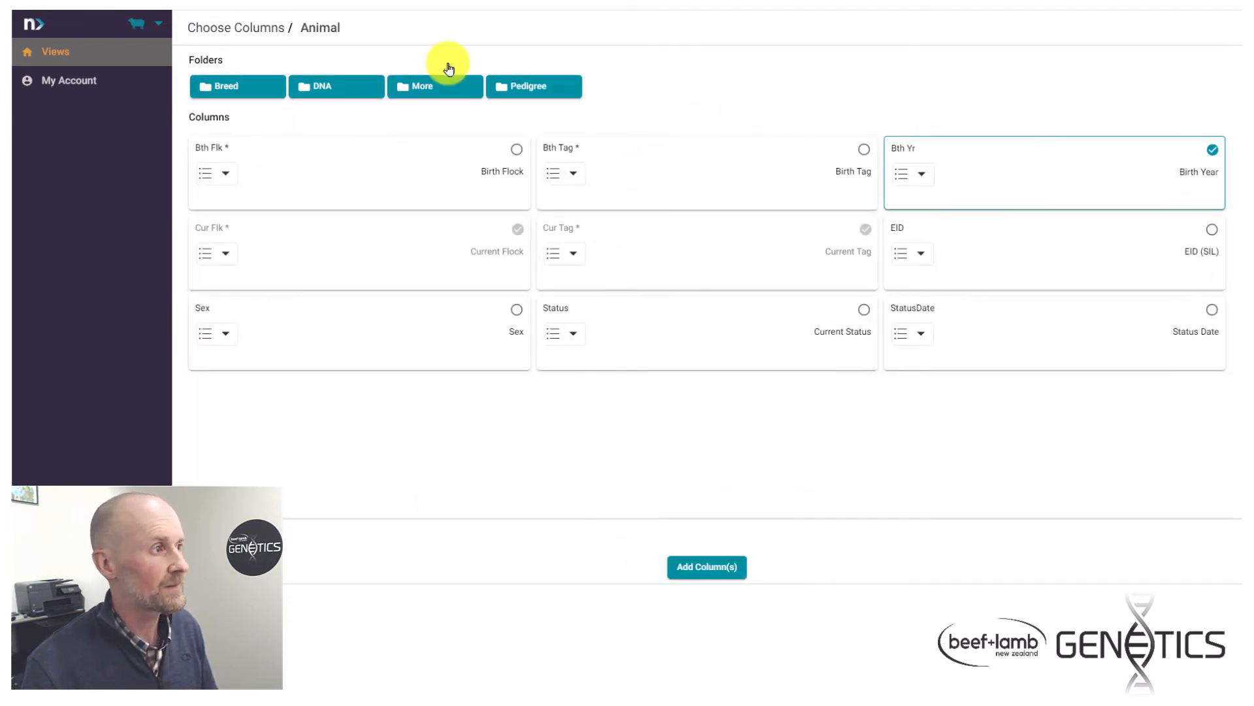
pyautogui.click(246, 28)
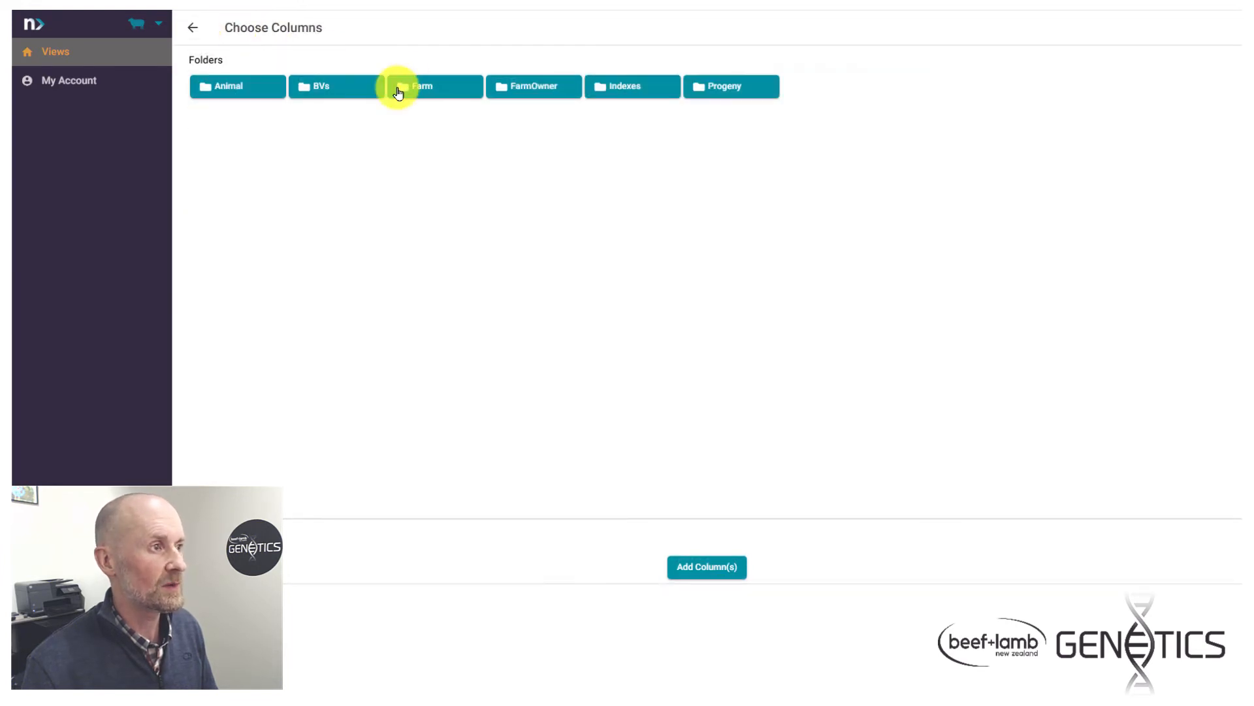
pyautogui.click(619, 92)
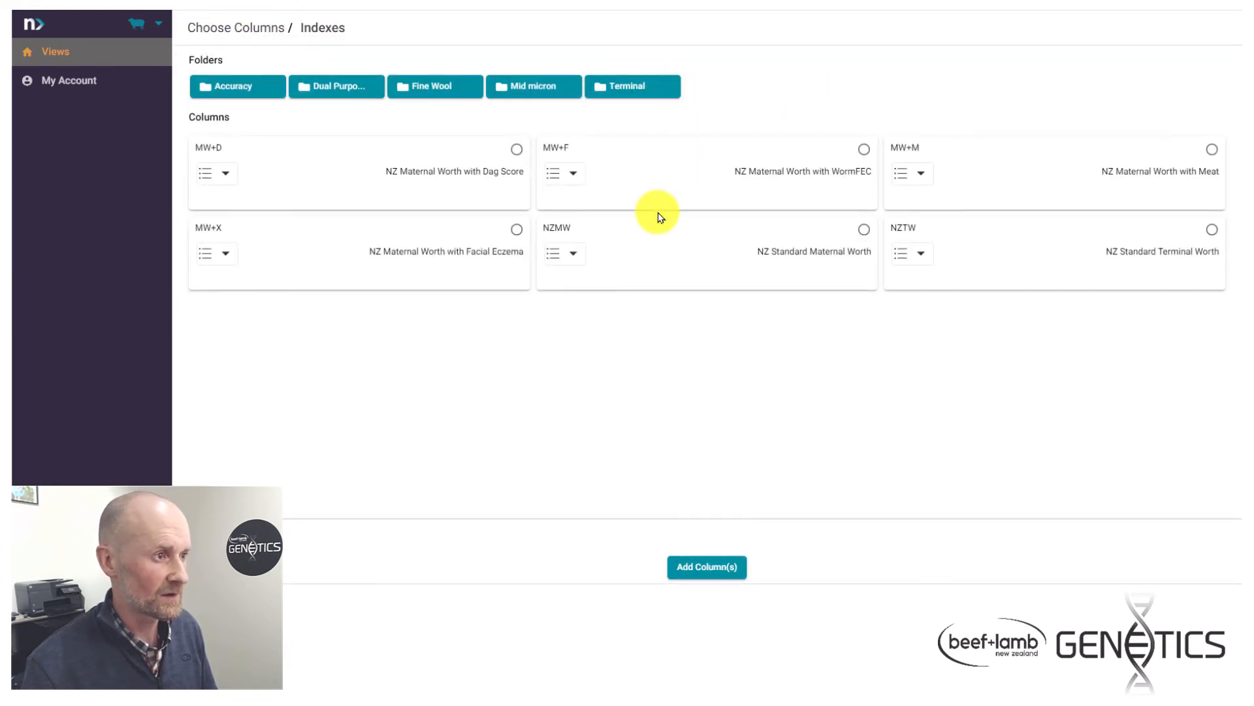
pyautogui.click(660, 240)
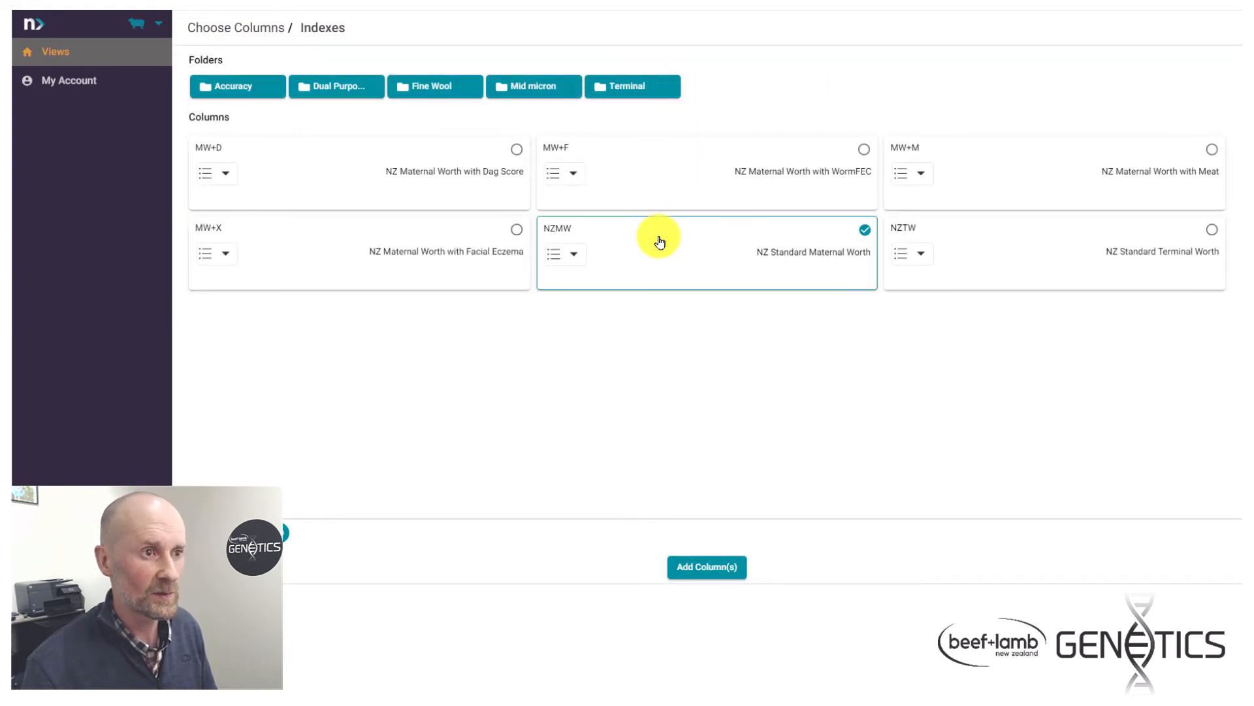
pyautogui.click(669, 182)
pyautogui.click(1052, 168)
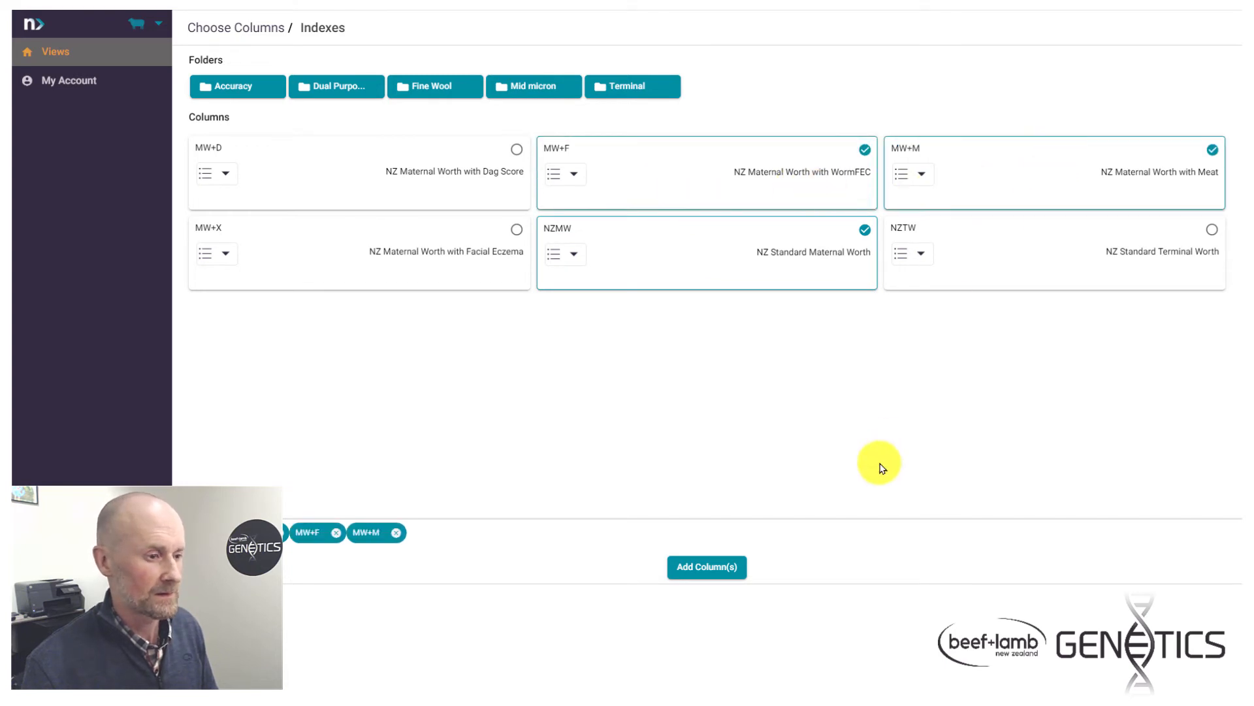
pyautogui.click(707, 566)
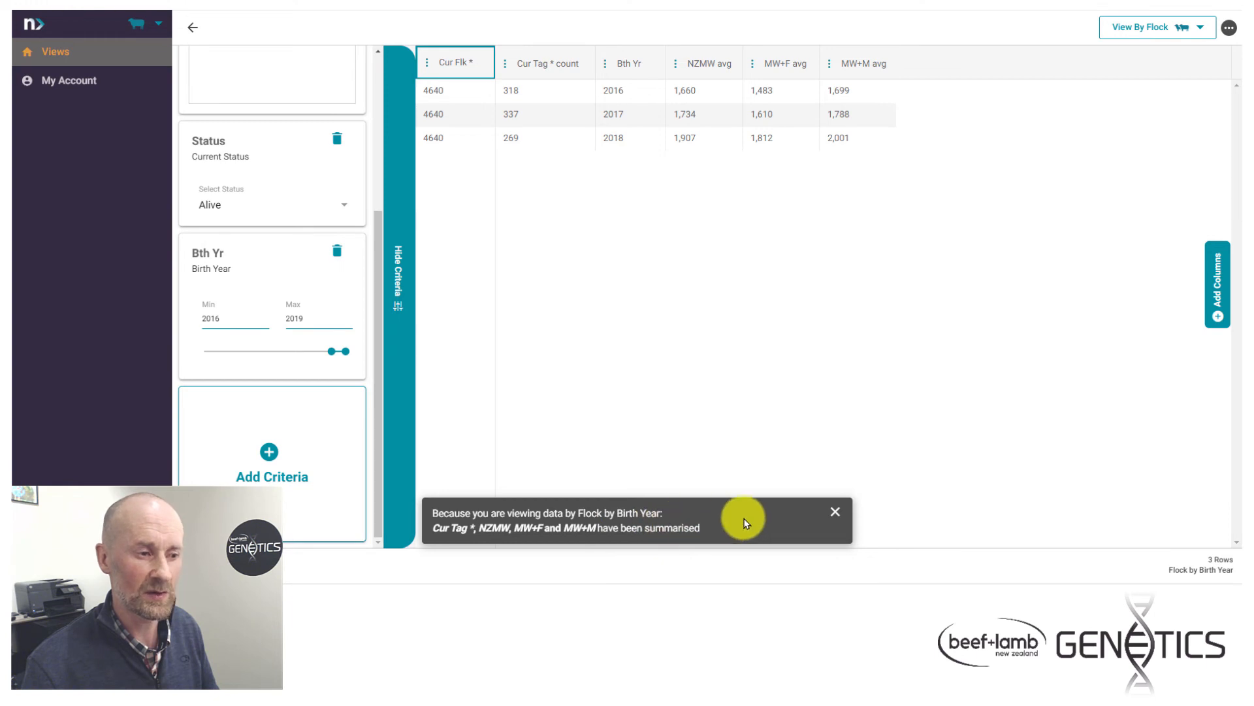
pyautogui.click(837, 513)
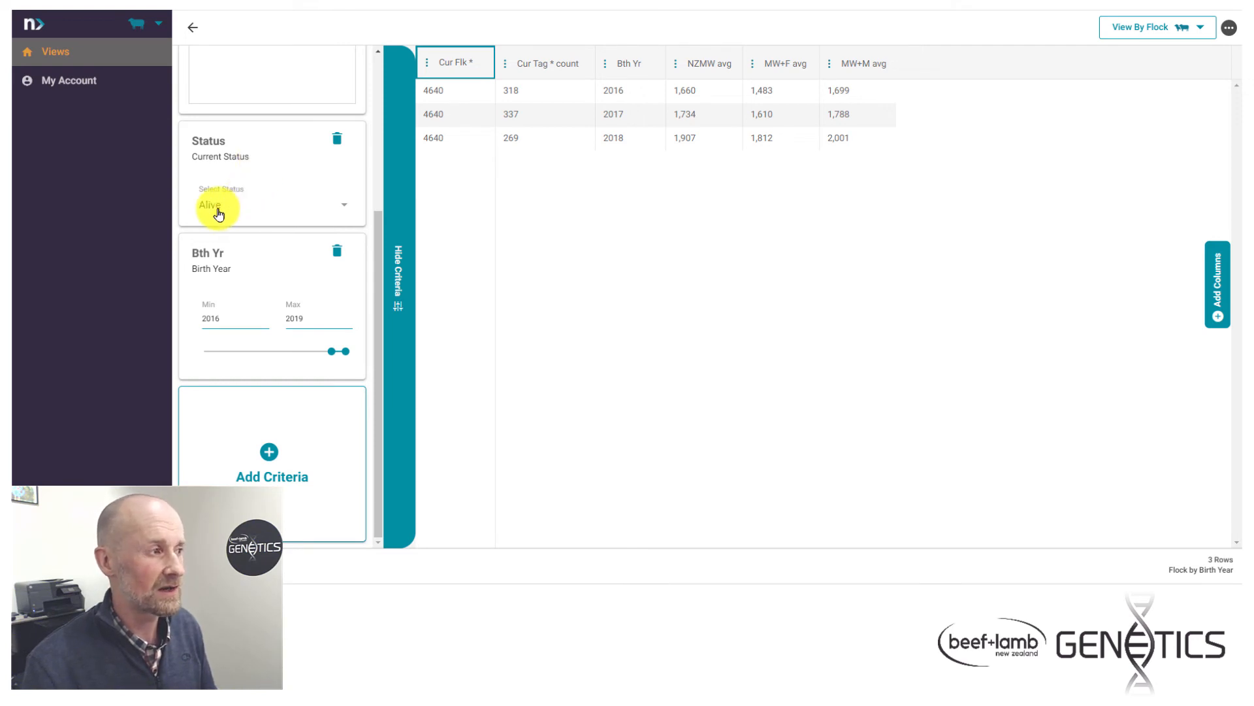
# Remove the Status criterion, set the minimum birth year to 2010 and reload the table
pyautogui.click(337, 142)
pyautogui.moveTo(331, 351); pyautogui.dragTo(289, 353)
pyautogui.click(816, 297)
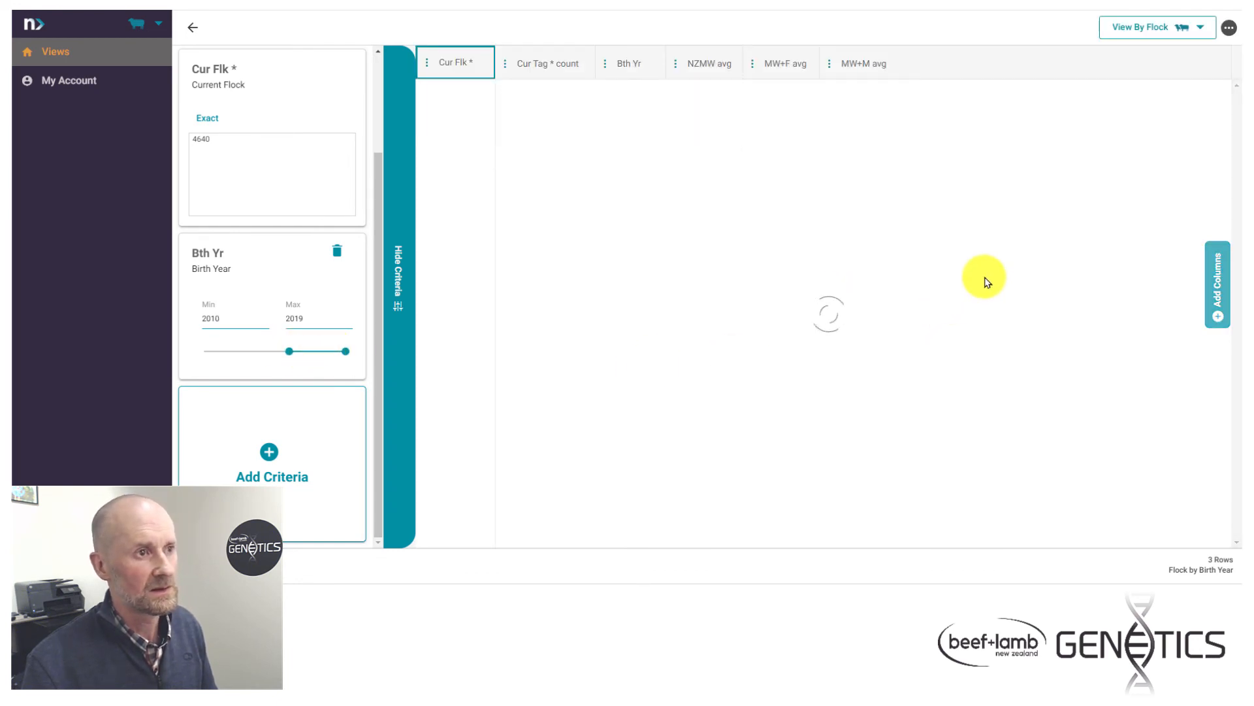